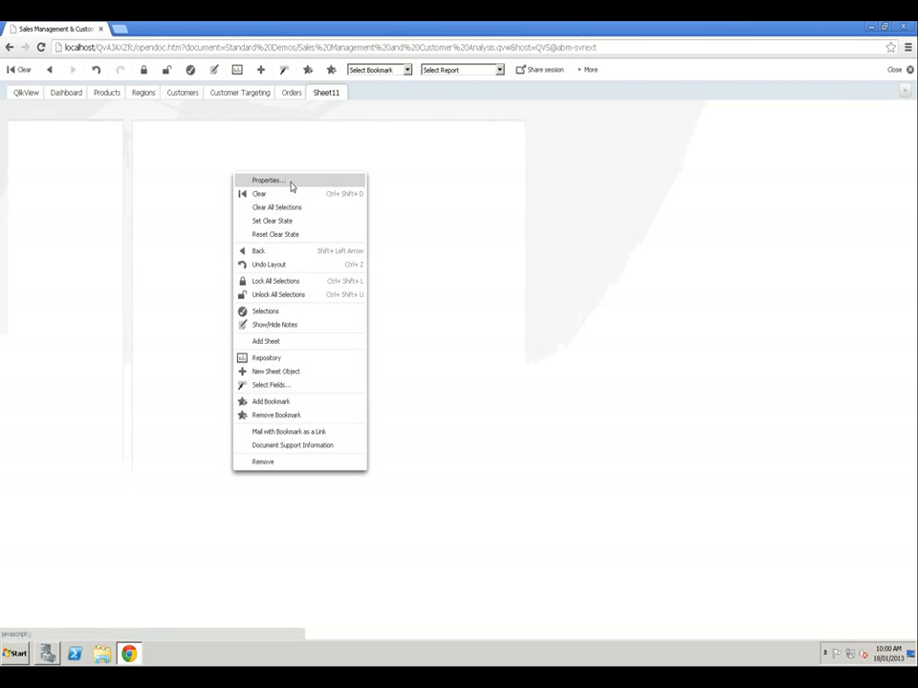
# - Give Sheet11 a custom sheet background in solid grey #808080
pyautogui.click(268, 181)
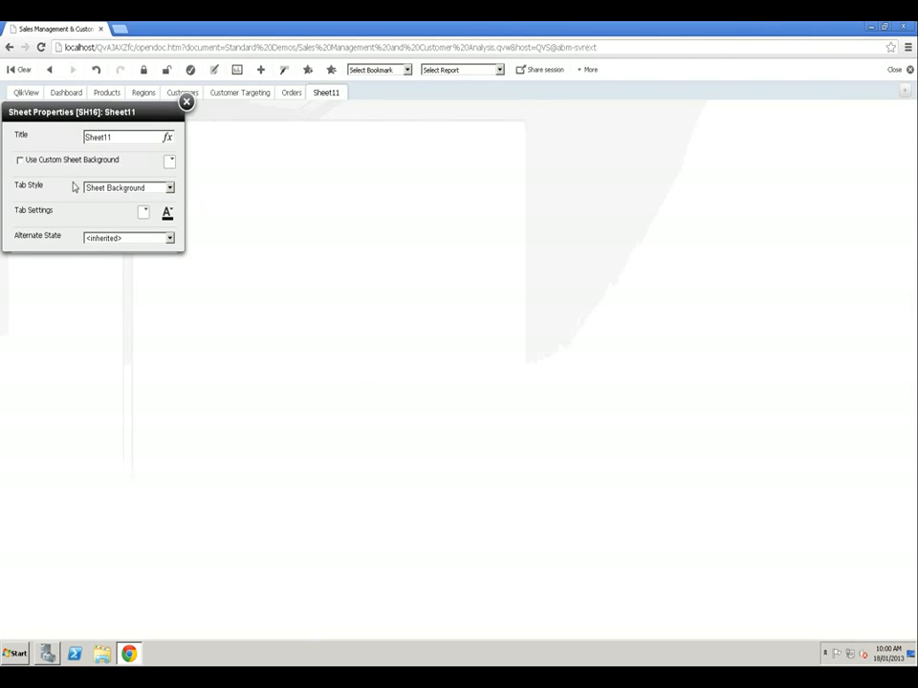
pyautogui.click(20, 160)
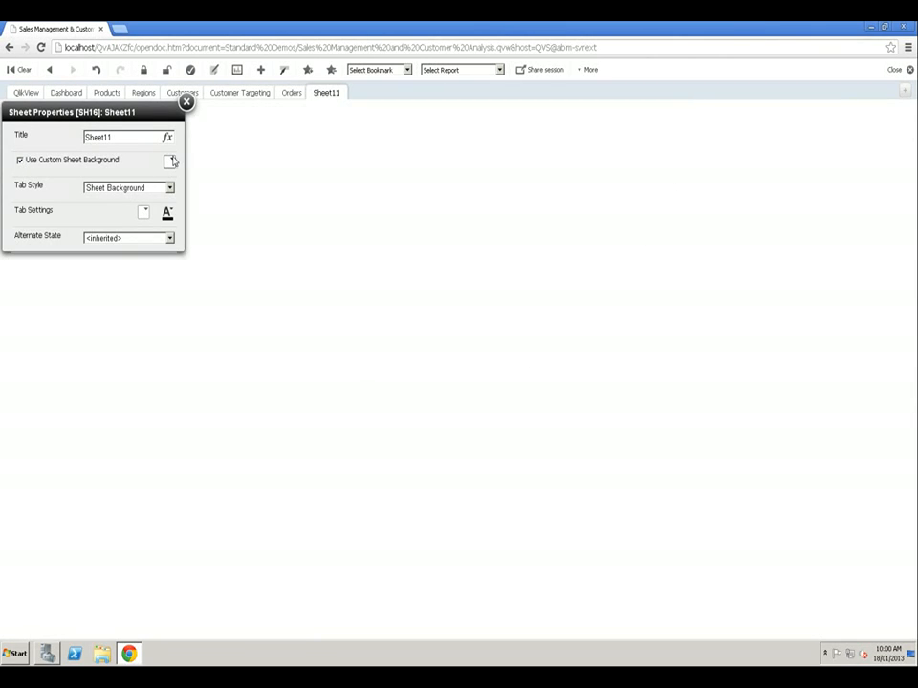
pyautogui.click(171, 162)
pyautogui.click(65, 211)
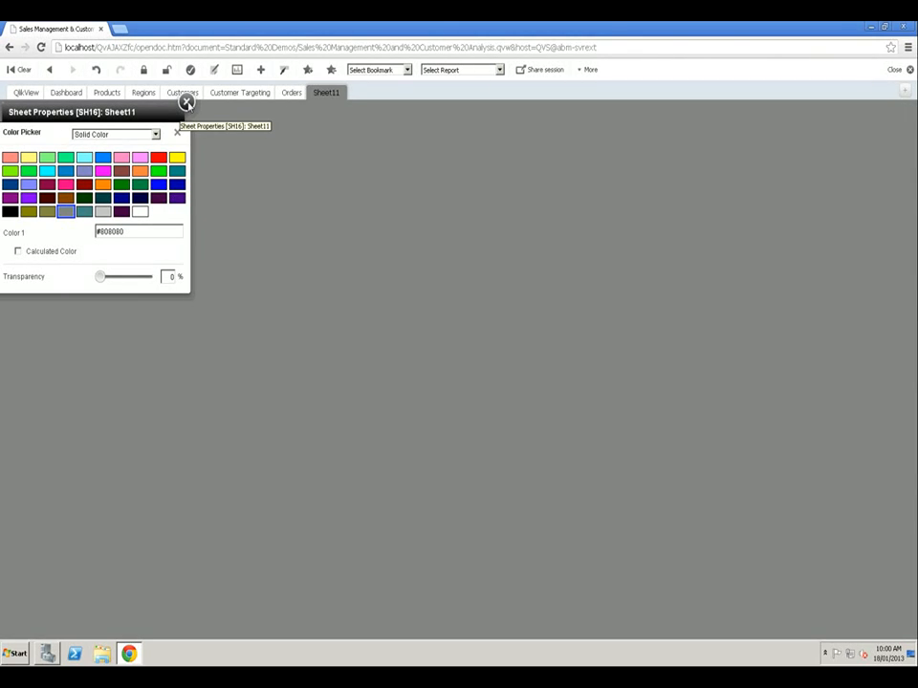
pyautogui.click(187, 102)
# - Add a list box to the sheet and position it in the sheet's upper-left corner
pyautogui.rightClick(163, 138)
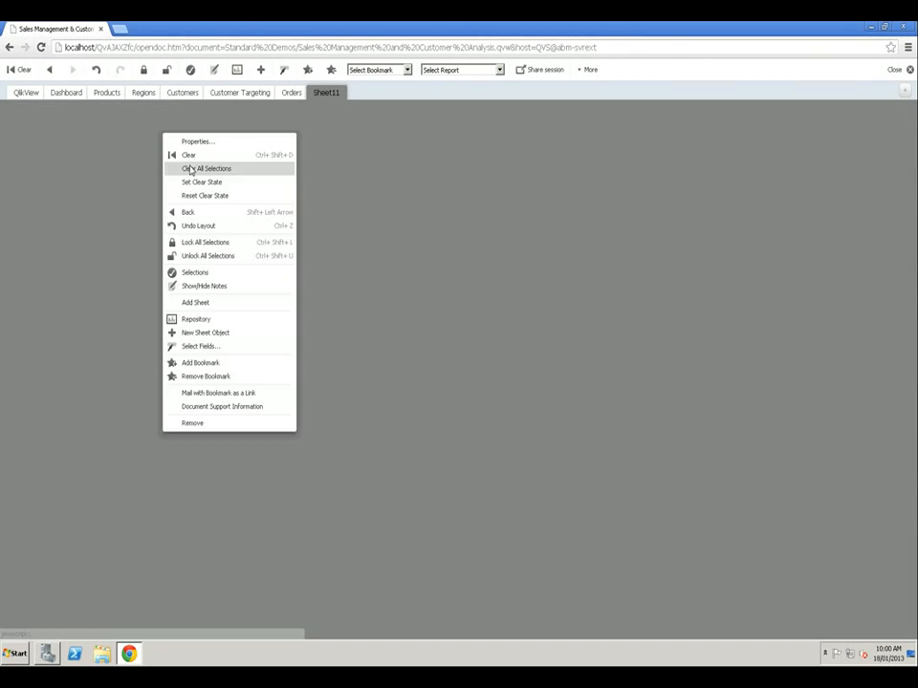
pyautogui.click(192, 333)
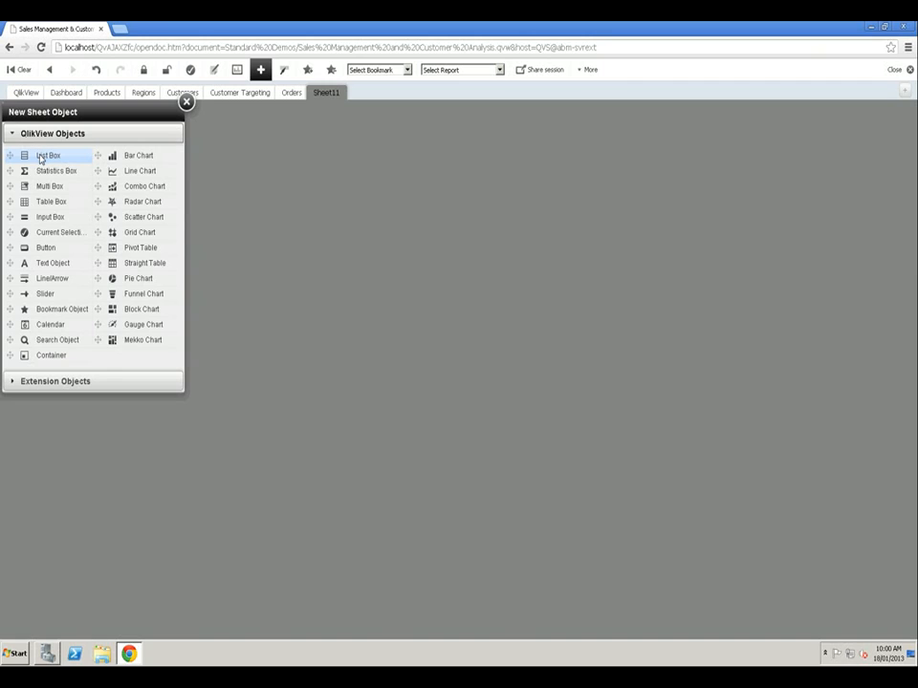
pyautogui.moveTo(42, 159); pyautogui.dragTo(39, 425)
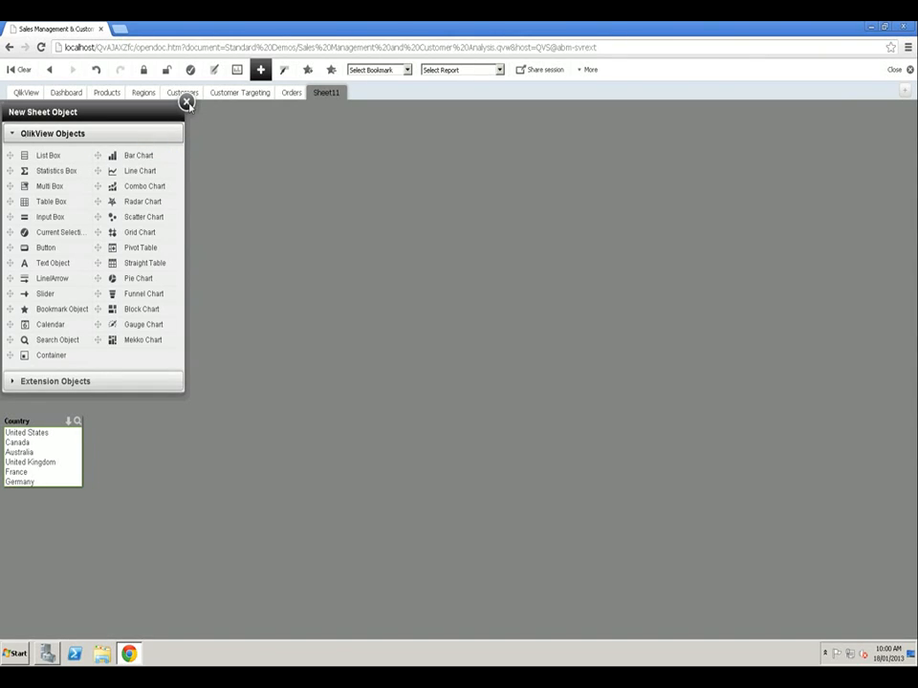
pyautogui.click(187, 102)
pyautogui.moveTo(41, 426)
pyautogui.mouseDown()
pyautogui.moveTo(47, 240)
pyautogui.moveTo(61, 175)
pyautogui.moveTo(45, 127)
pyautogui.mouseUp()
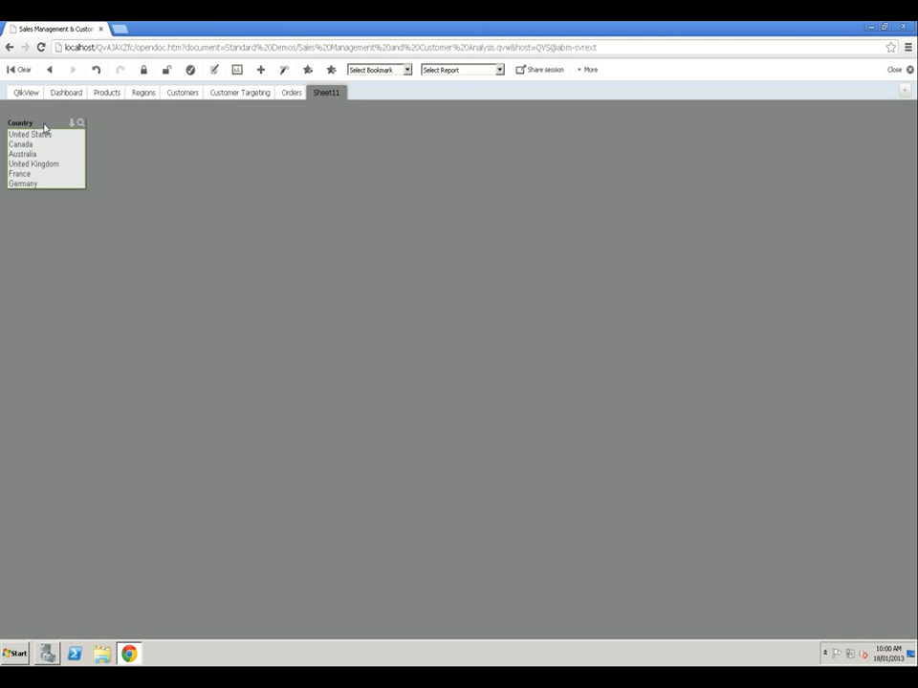
# - Place a copy of the repository's Profit Margin % gauge beside the Country list box
pyautogui.click(237, 71)
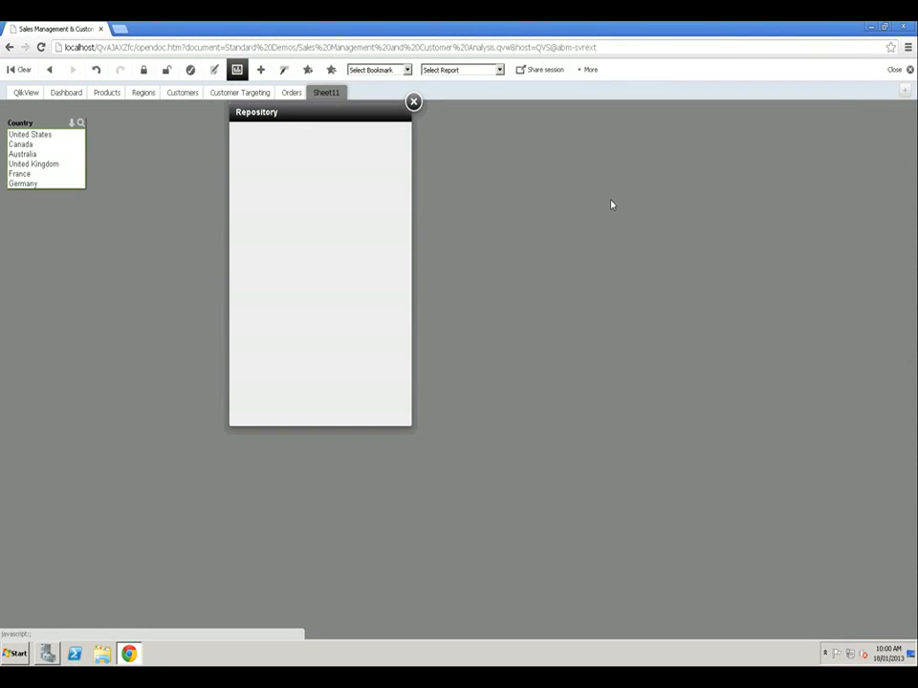
pyautogui.moveTo(347, 113); pyautogui.dragTo(658, 201)
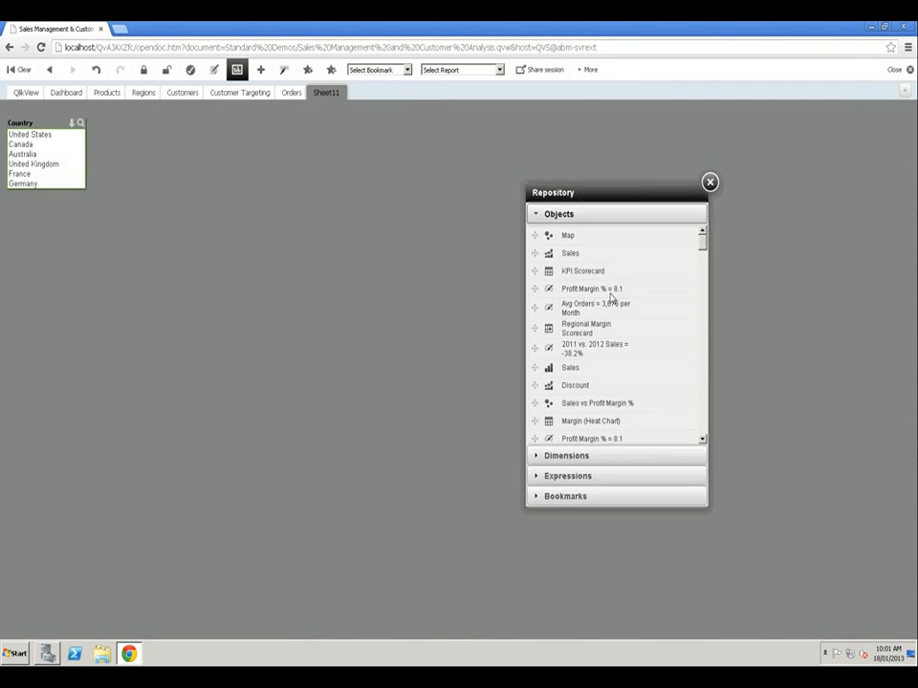
pyautogui.moveTo(585, 289); pyautogui.dragTo(161, 132)
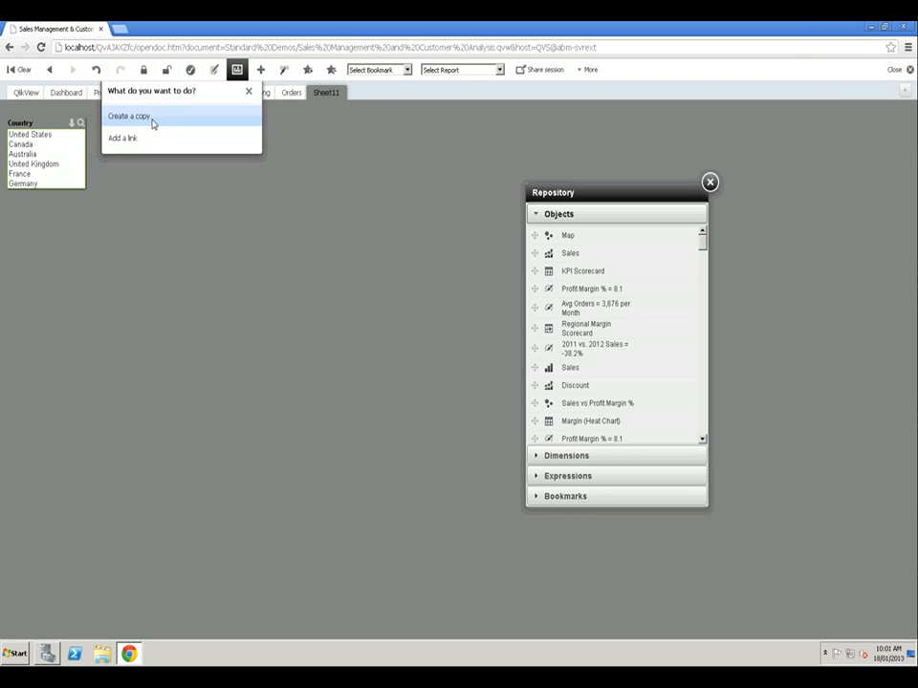
pyautogui.click(152, 122)
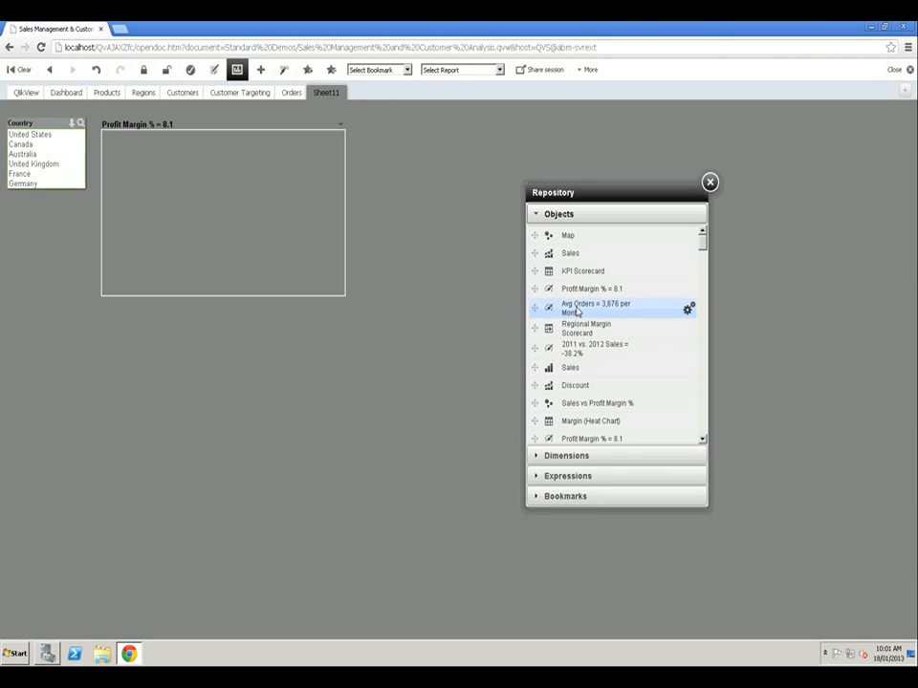
# - Place a copy of the repository's Avg Orders per Month gauge beside the Profit Margin % gauge, then close the repository
pyautogui.moveTo(576, 312); pyautogui.dragTo(402, 134)
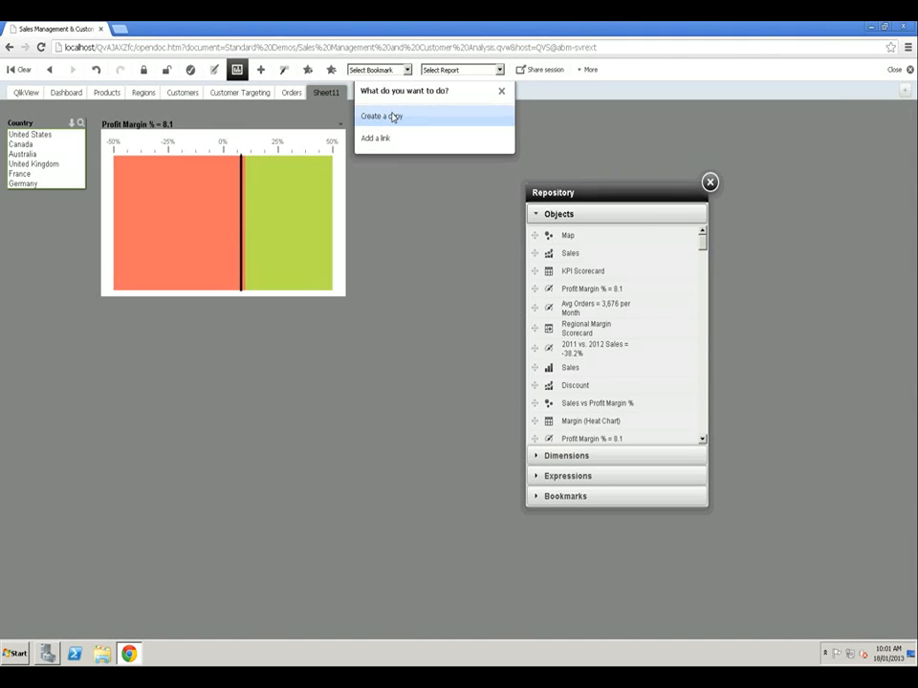
pyautogui.click(394, 117)
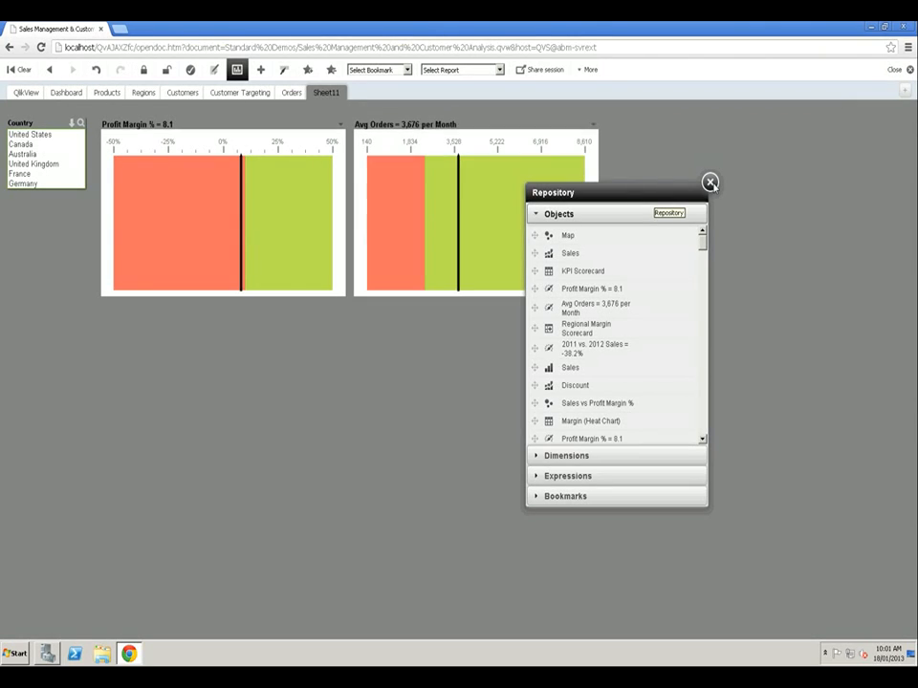
pyautogui.click(710, 183)
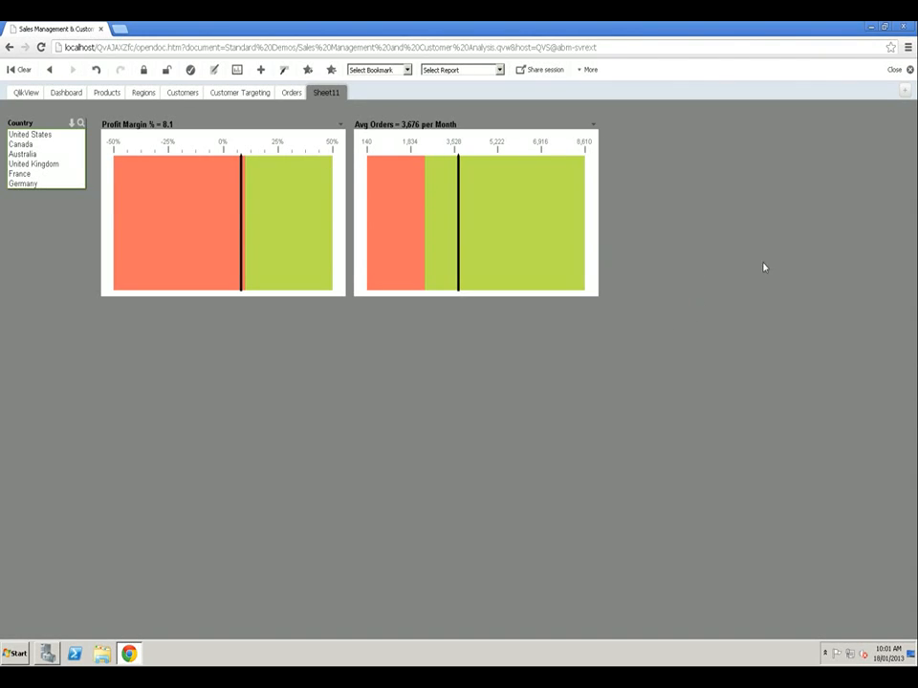
# - Add a new bar chart and position it in the lower-right area of the sheet, fully within view
pyautogui.rightClick(707, 331)
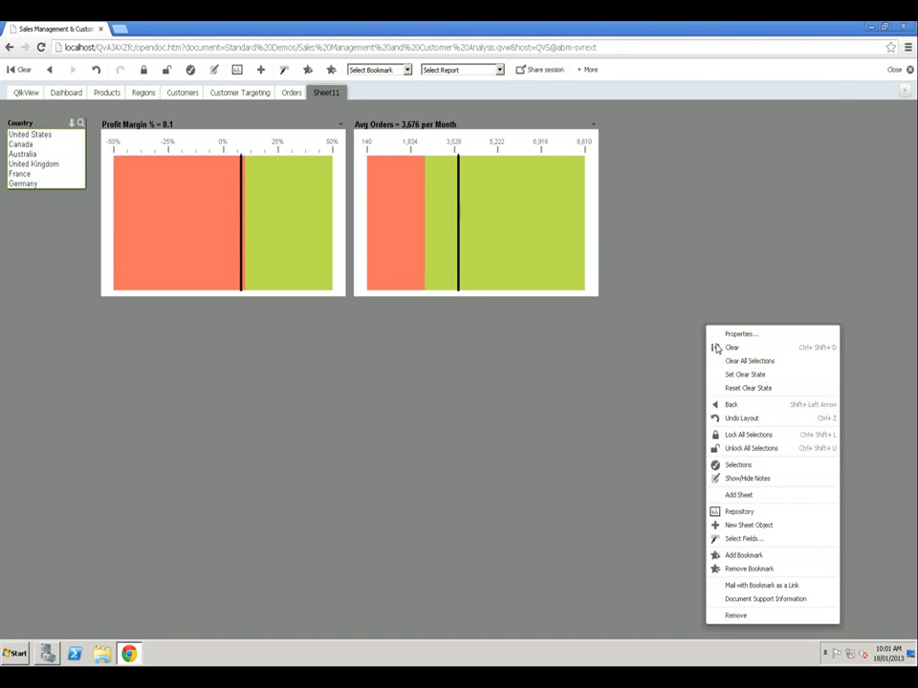
pyautogui.click(745, 527)
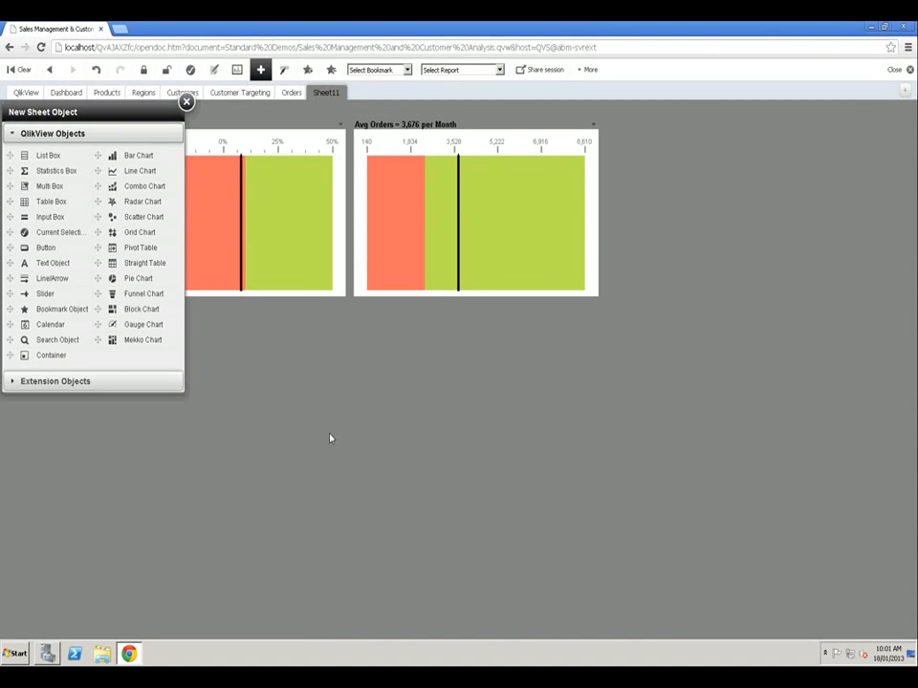
pyautogui.moveTo(138, 155); pyautogui.dragTo(738, 423)
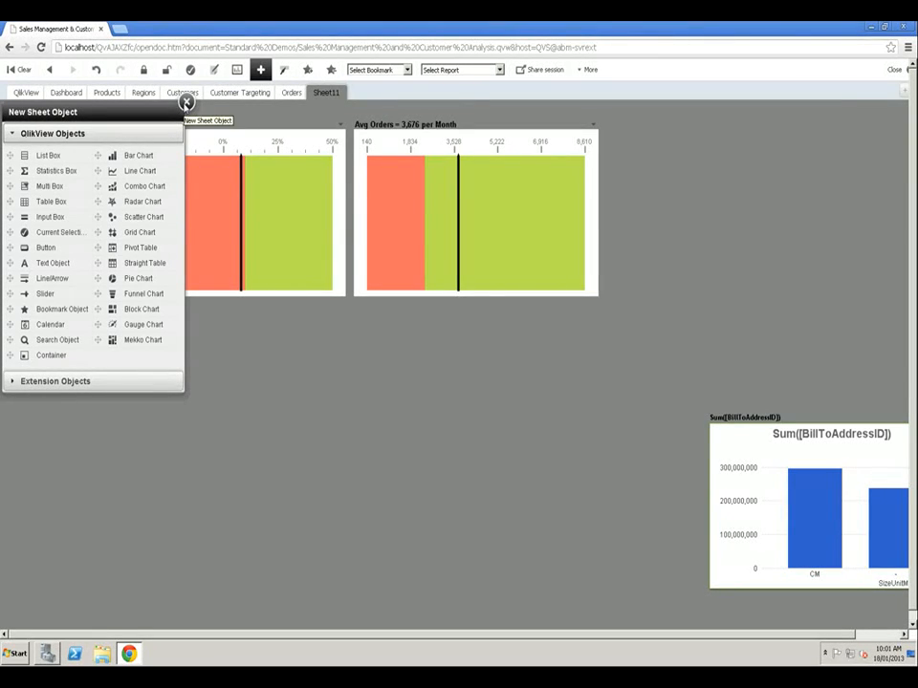
pyautogui.click(186, 103)
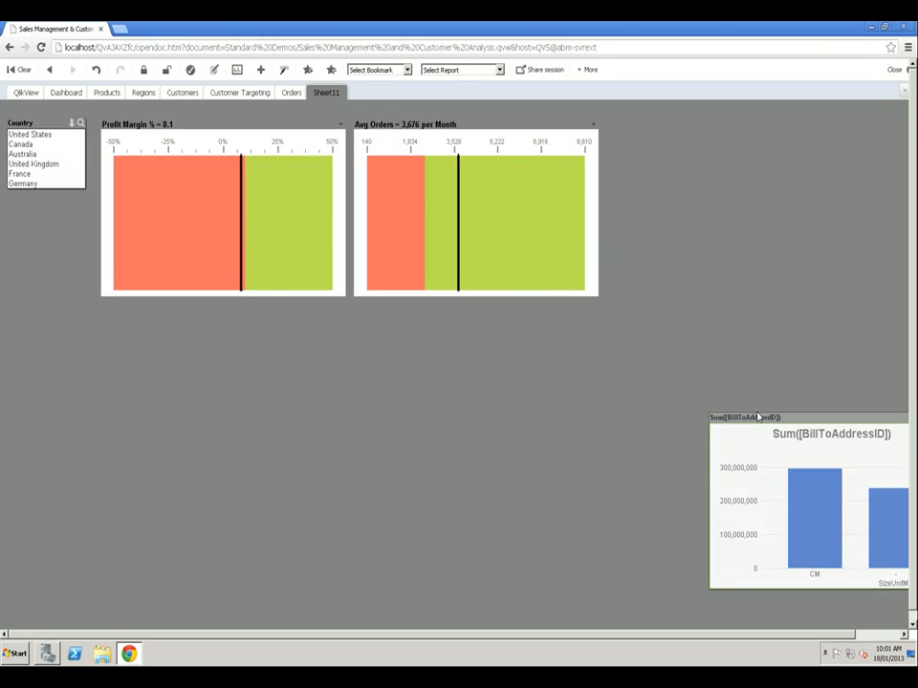
pyautogui.moveTo(762, 414); pyautogui.dragTo(620, 406)
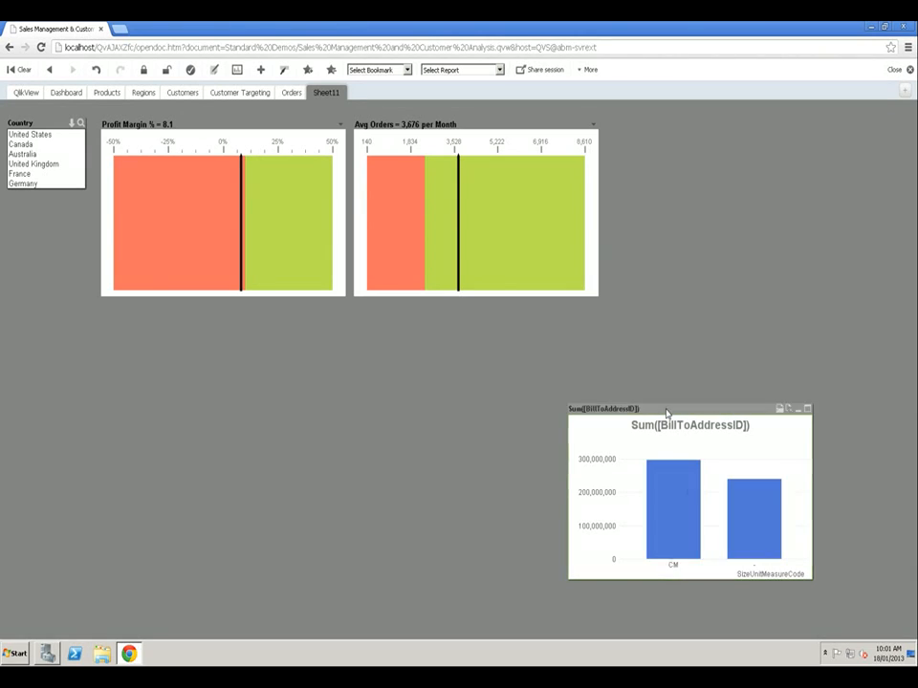
# - Remove the SizeUnitMeasureCode dimension and the Sum([BillToAddressID]) expression from the bar chart
pyautogui.rightClick(666, 413)
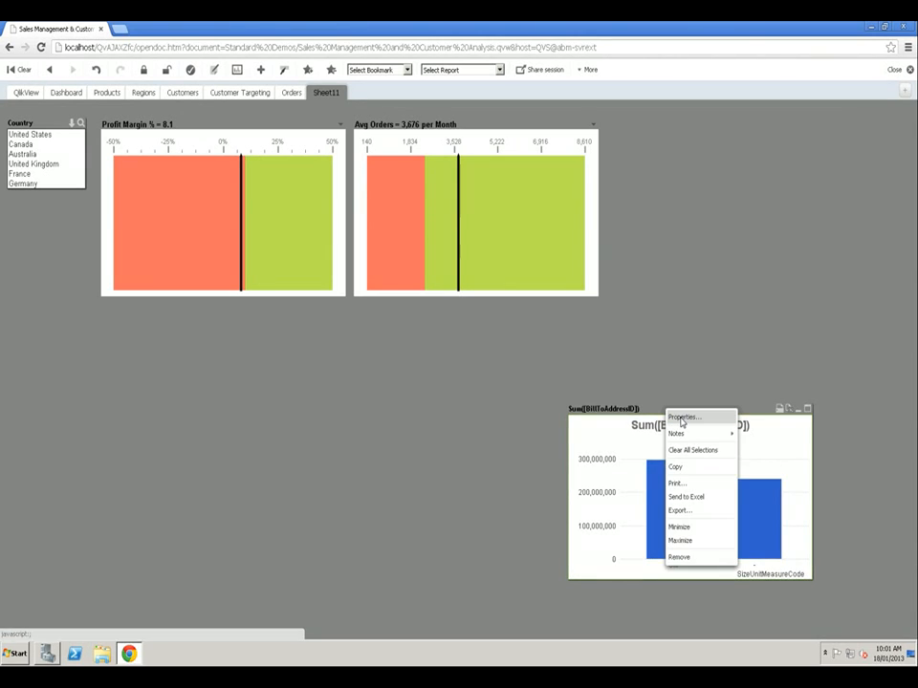
pyautogui.click(681, 420)
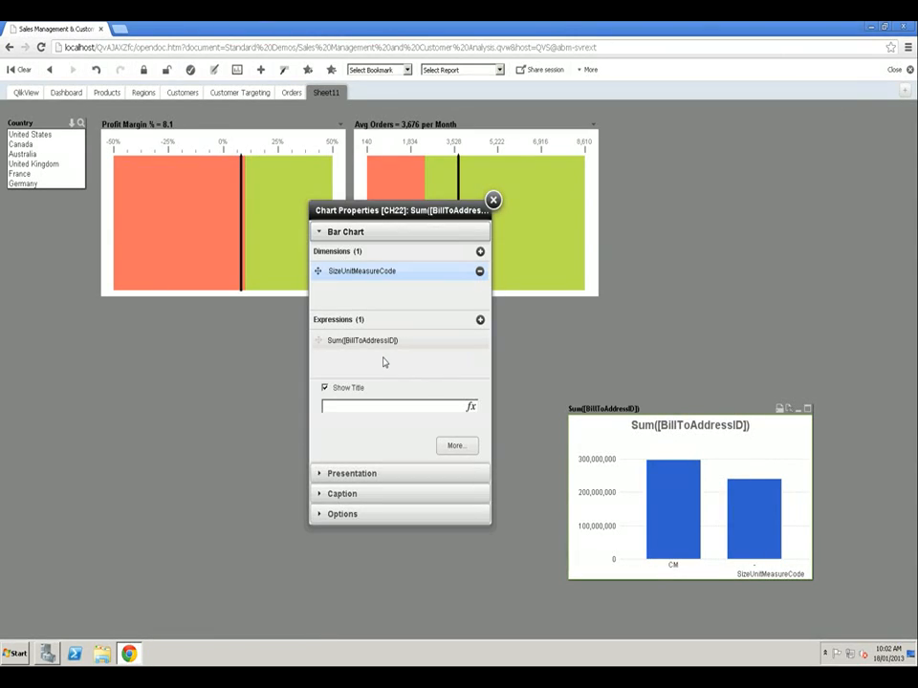
pyautogui.click(480, 273)
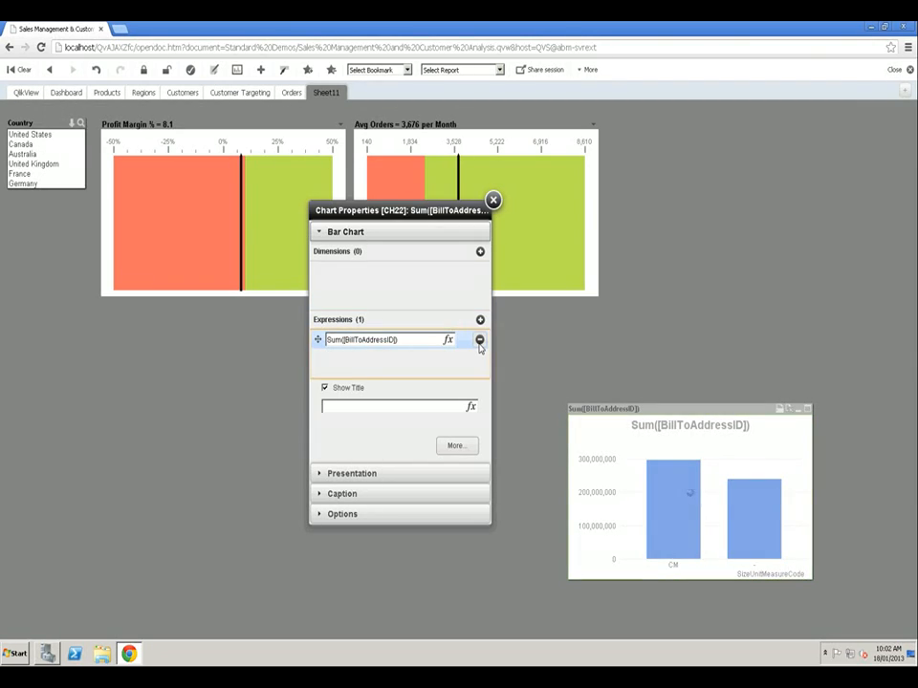
pyautogui.click(480, 341)
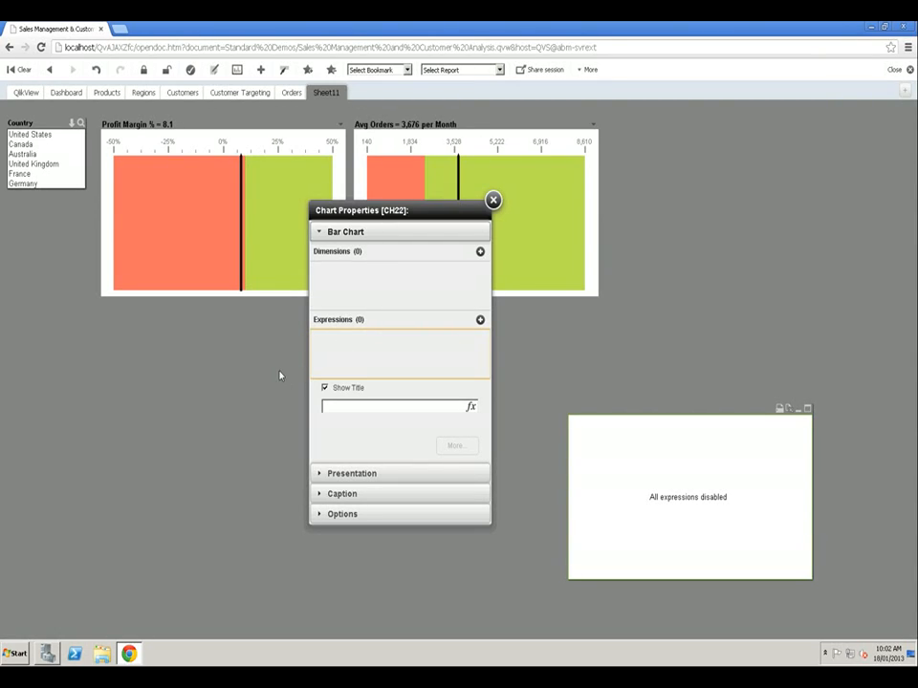
# - Add the City dimension from the repository to the bar chart
pyautogui.click(237, 70)
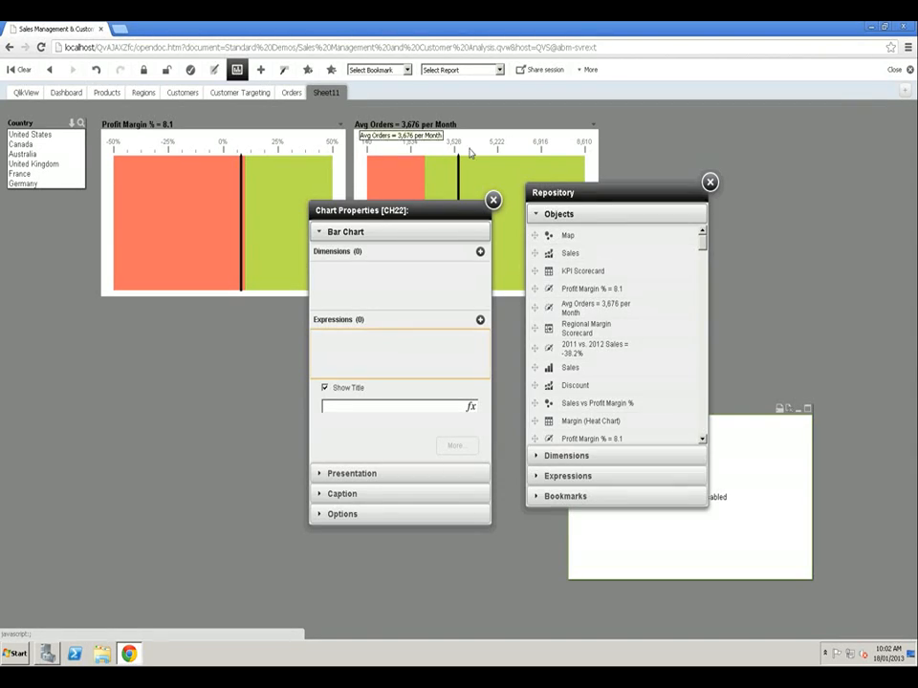
pyautogui.moveTo(564, 192); pyautogui.dragTo(82, 230)
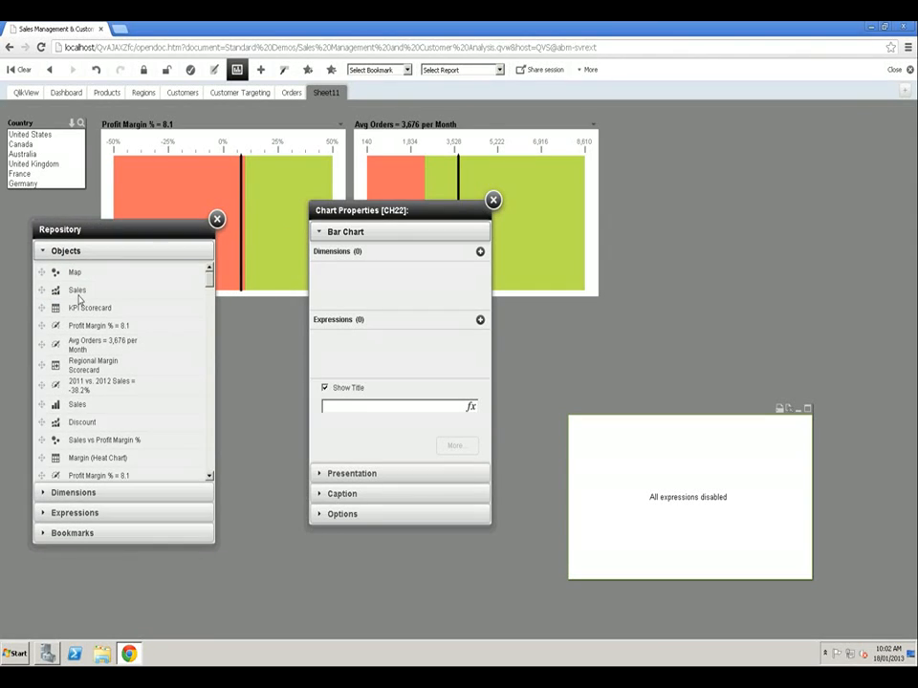
pyautogui.click(44, 494)
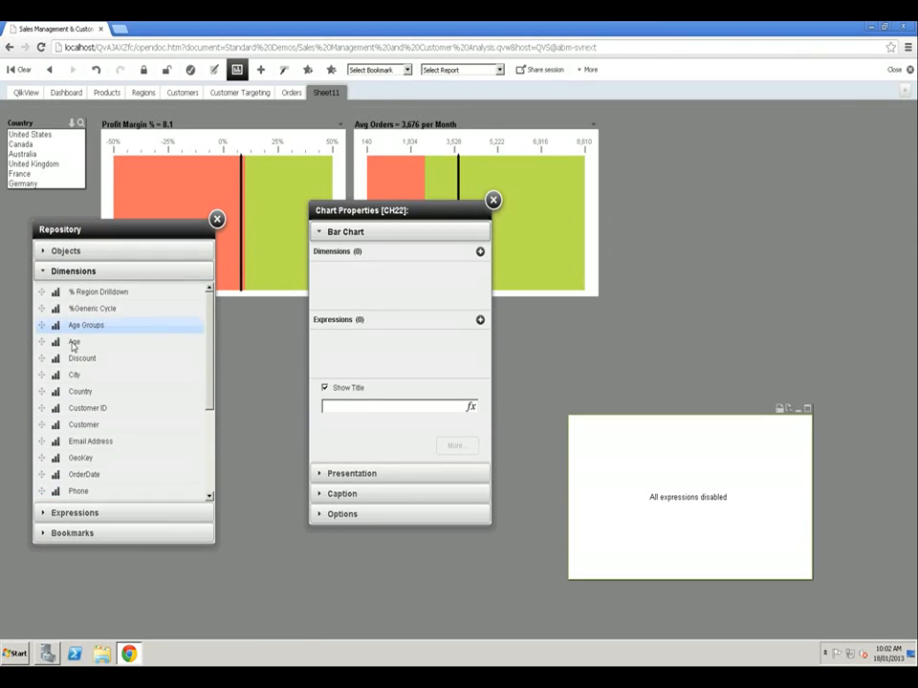
pyautogui.moveTo(74, 375); pyautogui.dragTo(365, 273)
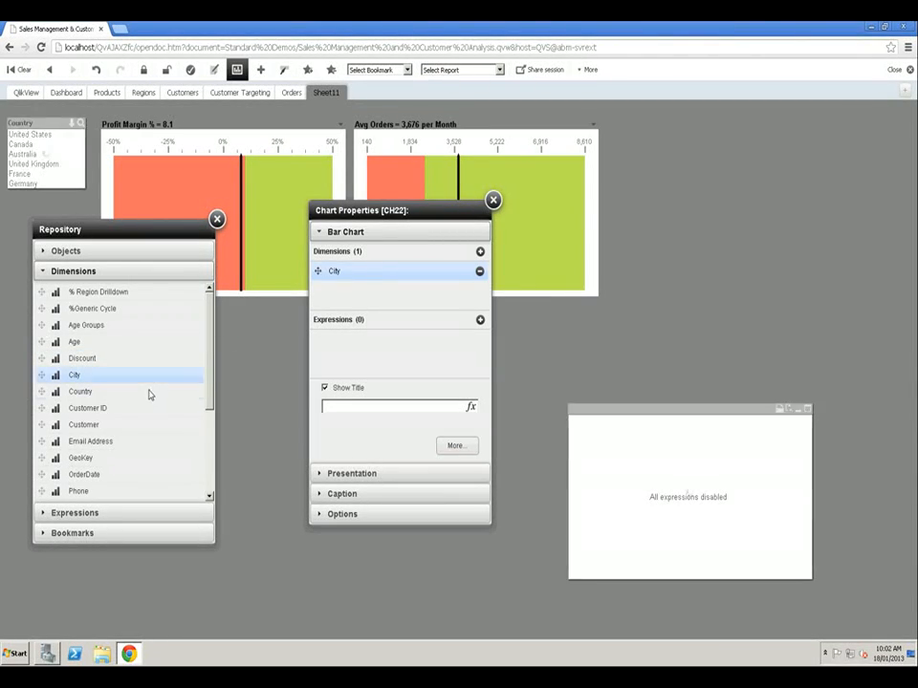
# - Add the Sum (SalesAmount) expression from the repository to the bar chart
pyautogui.scroll(-1, 144, 411)
pyautogui.click(41, 514)
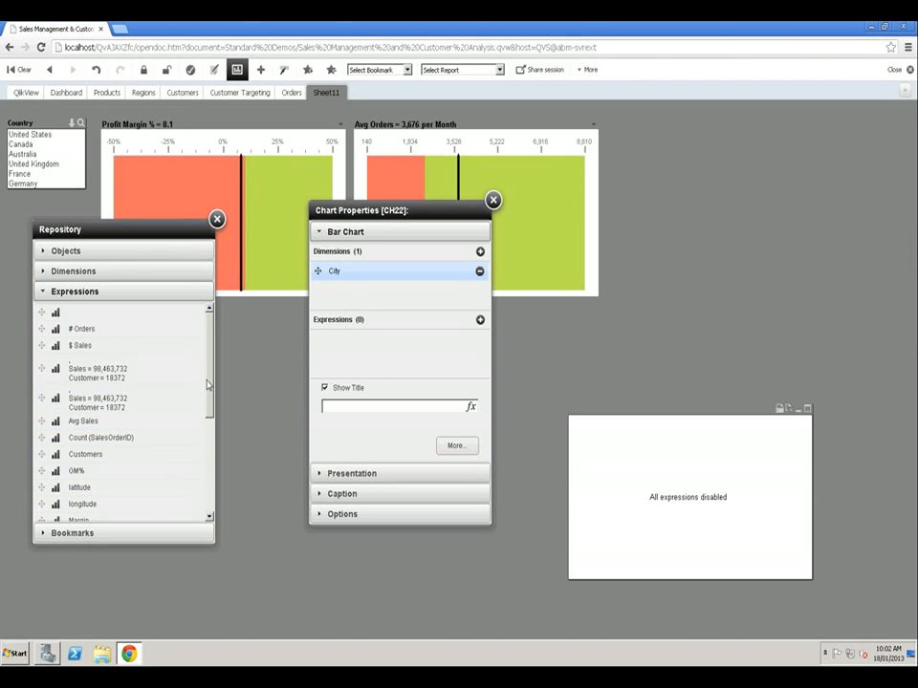
pyautogui.moveTo(210, 380); pyautogui.dragTo(218, 470)
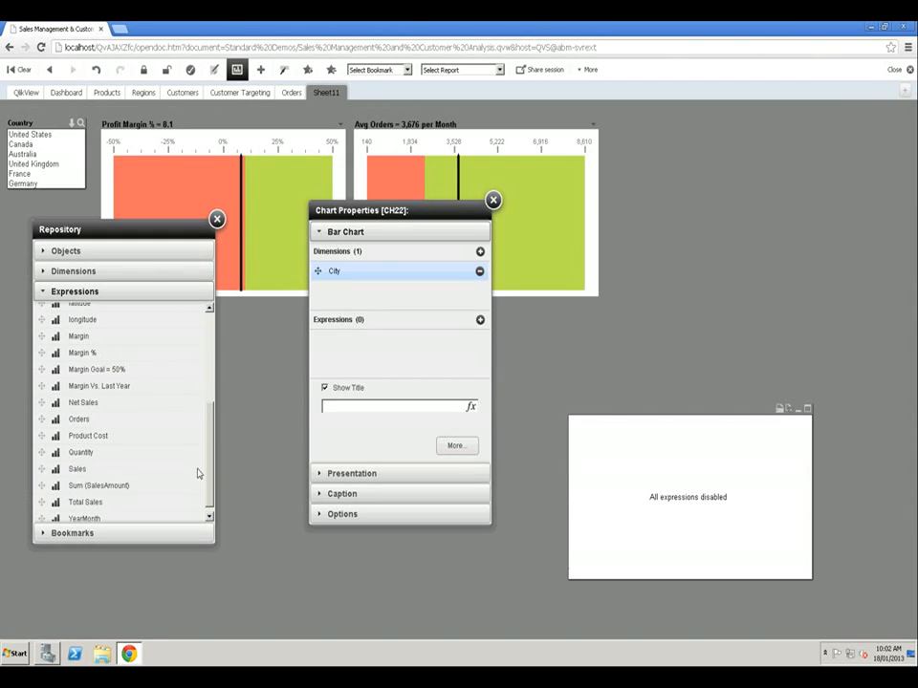
pyautogui.moveTo(92, 485); pyautogui.dragTo(357, 351)
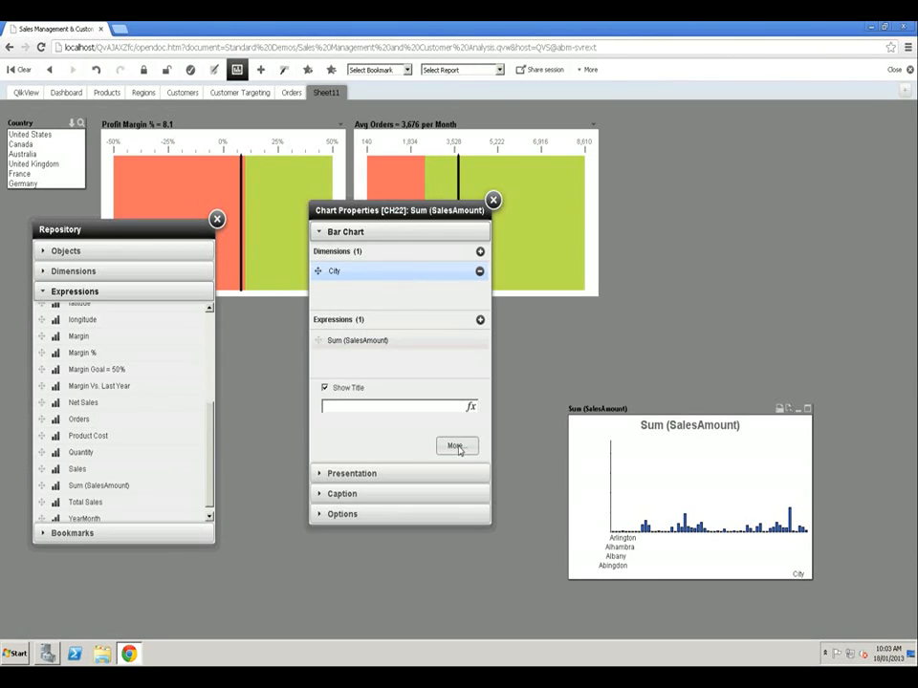
# - Set the City dimension's primary sort to Y-Value, Descending
pyautogui.moveTo(424, 212); pyautogui.dragTo(330, 222)
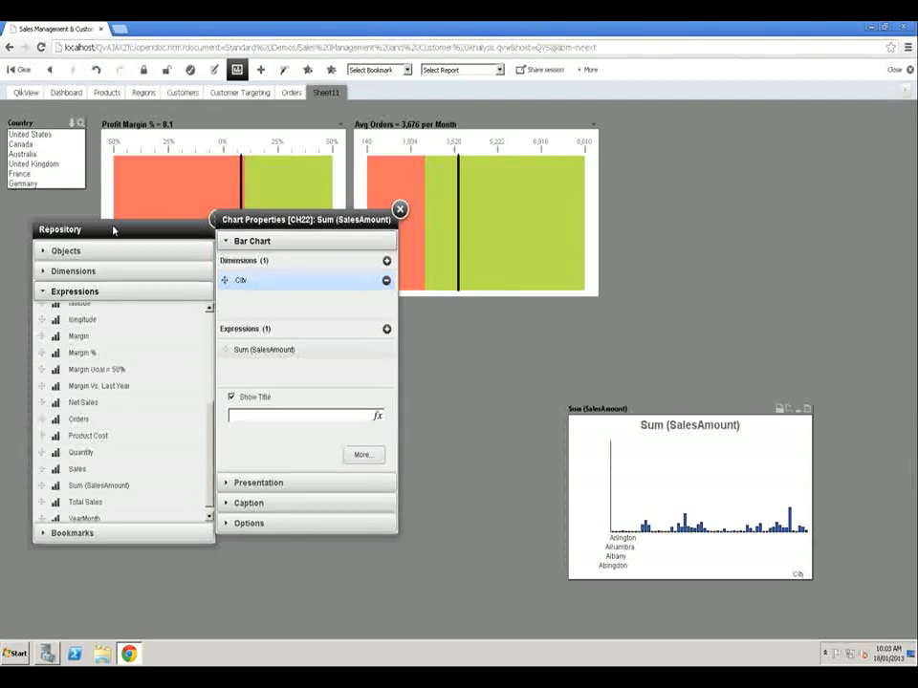
pyautogui.moveTo(115, 230); pyautogui.dragTo(96, 229)
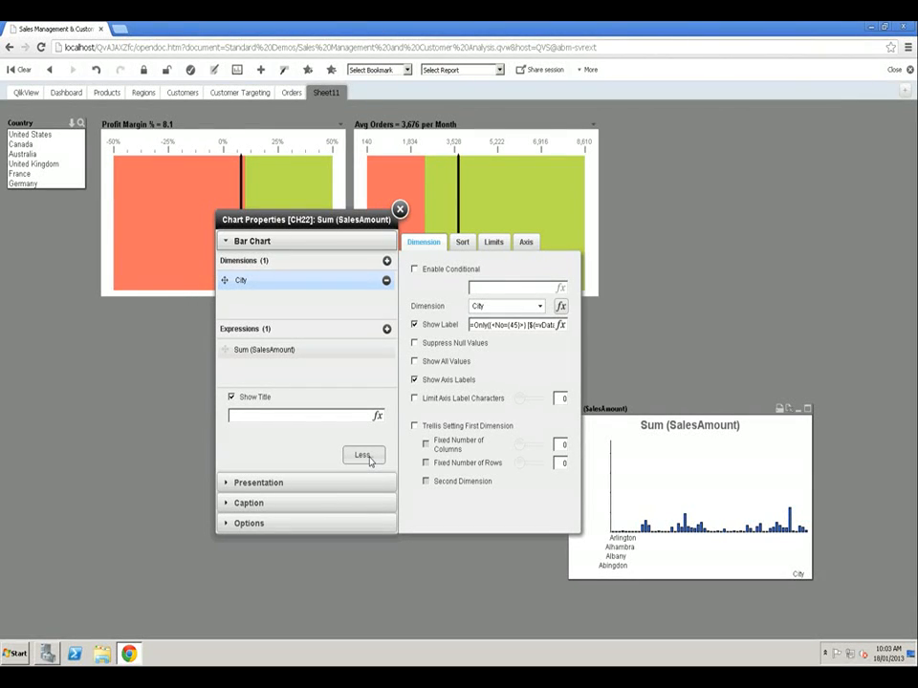
pyautogui.click(463, 245)
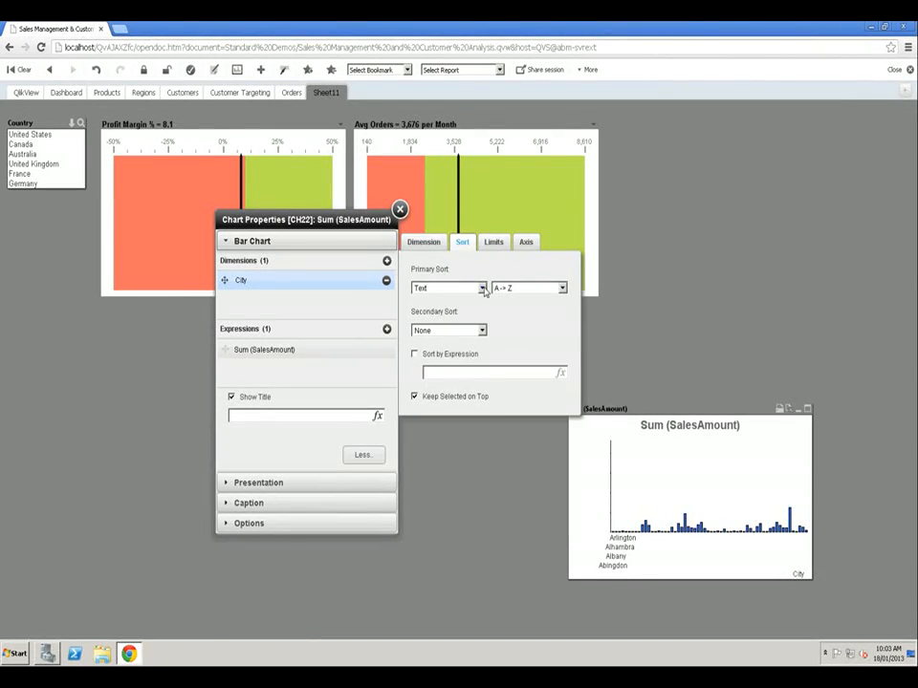
pyautogui.click(482, 288)
pyautogui.click(425, 309)
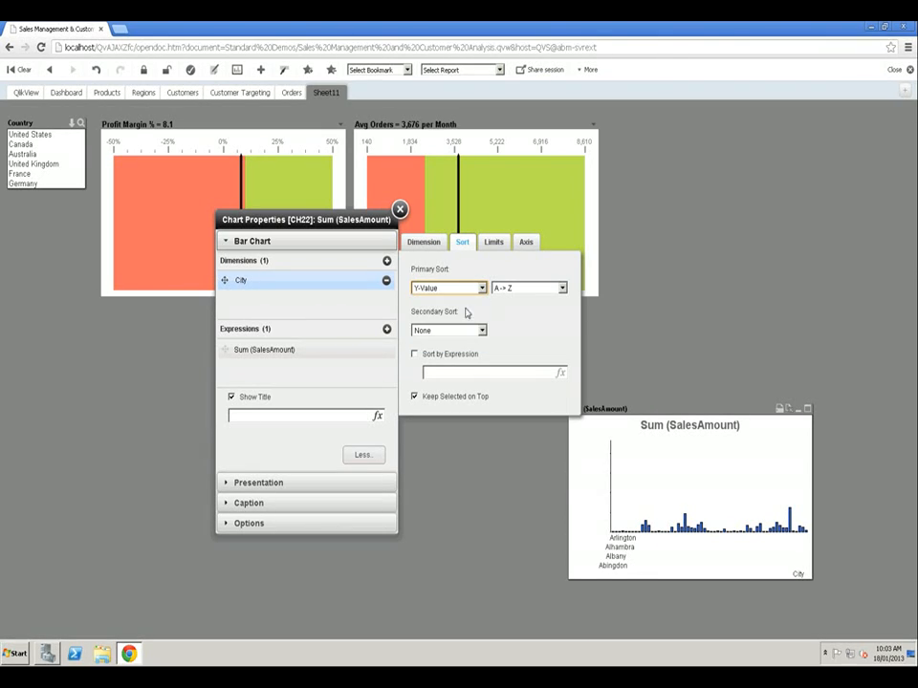
pyautogui.click(562, 288)
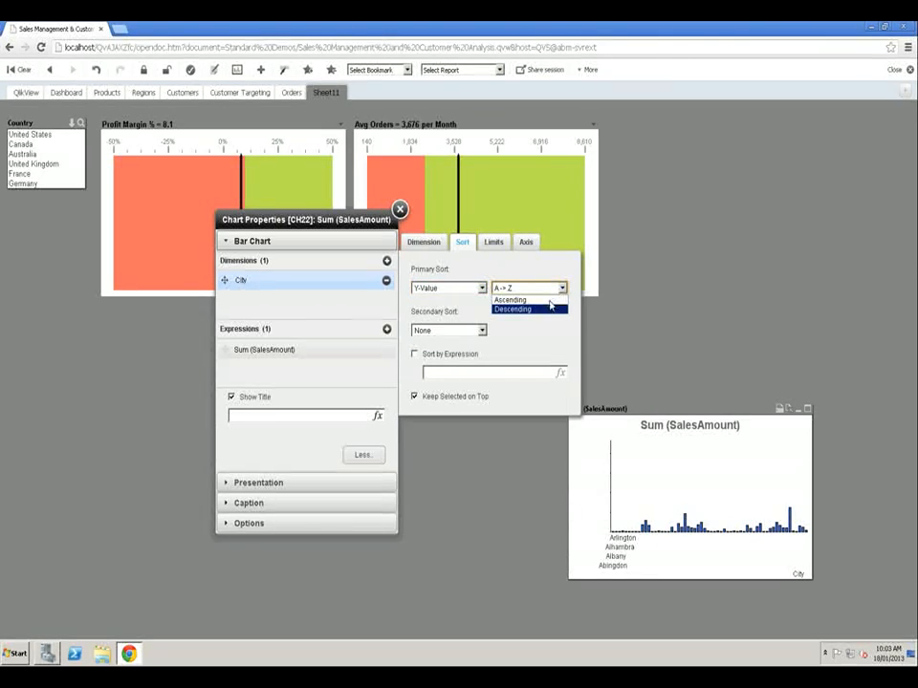
pyautogui.click(541, 312)
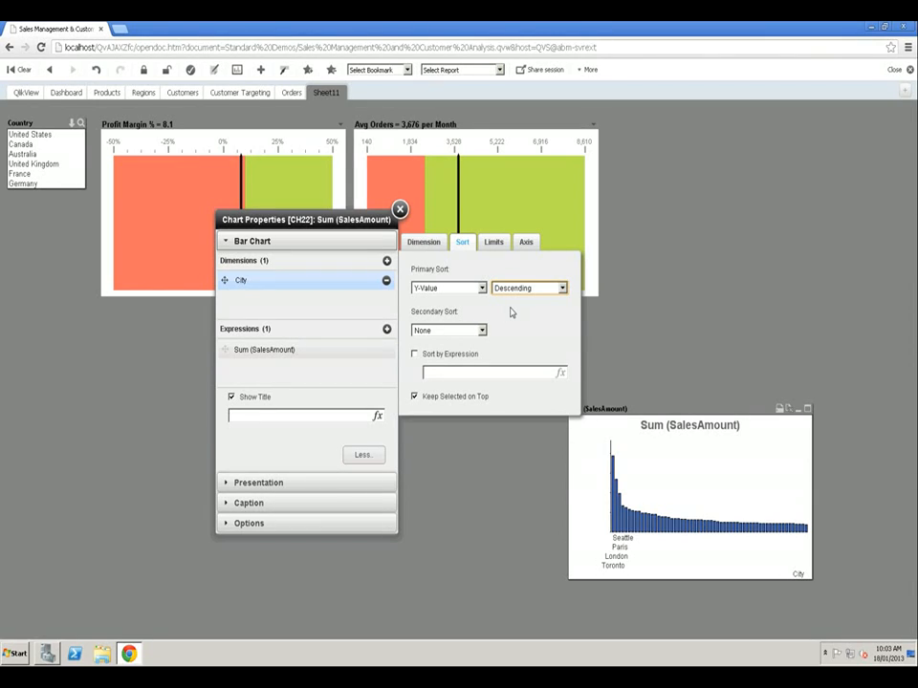
# - Set the major labels on the City dimension's axis to Tilted
pyautogui.click(526, 243)
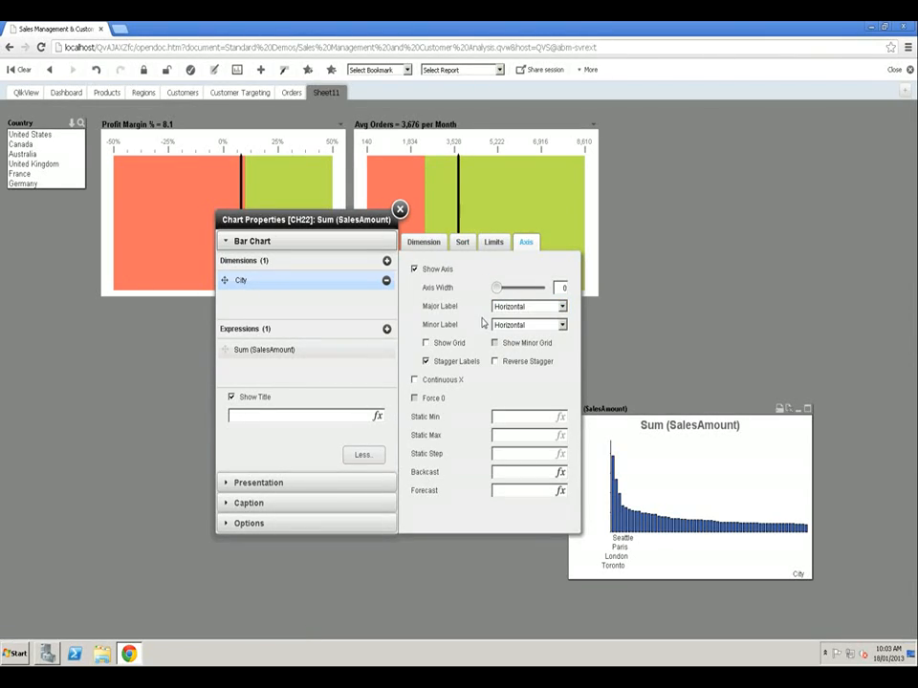
pyautogui.click(548, 307)
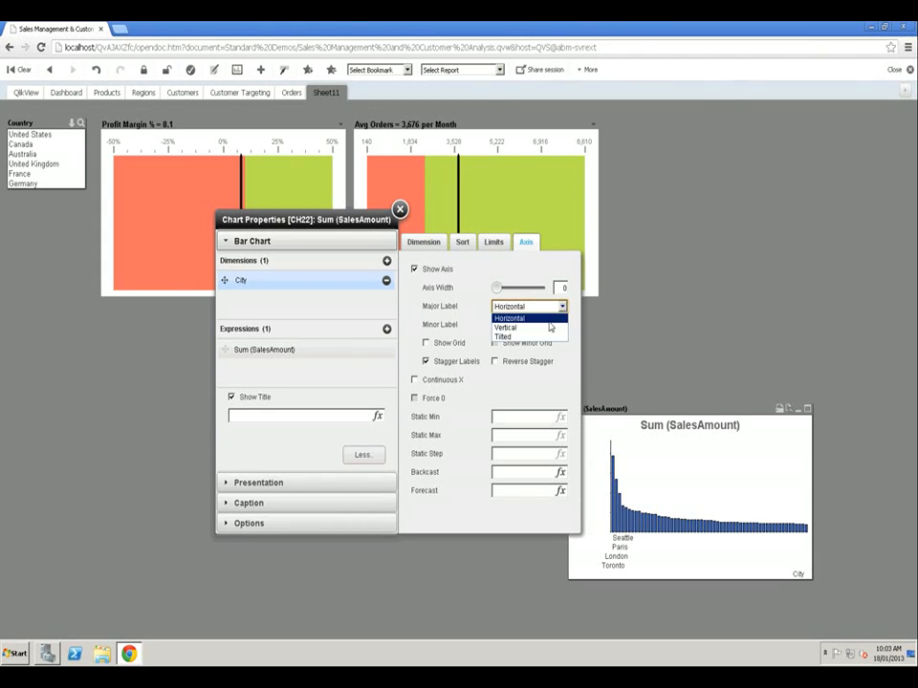
pyautogui.click(507, 337)
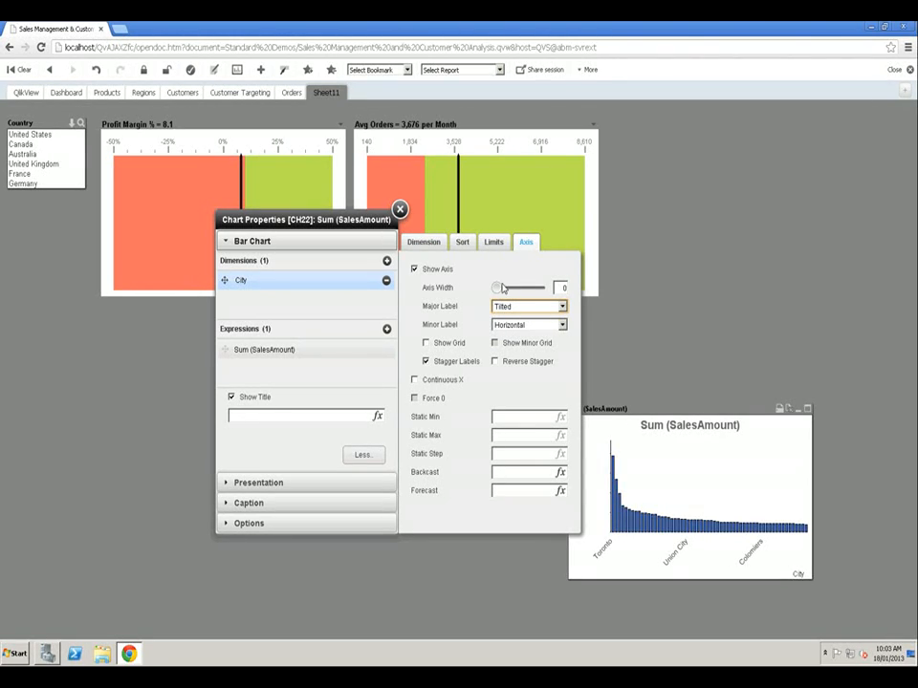
# - Limit the City dimension to the largest 10 values and turn off Show Others
pyautogui.click(494, 244)
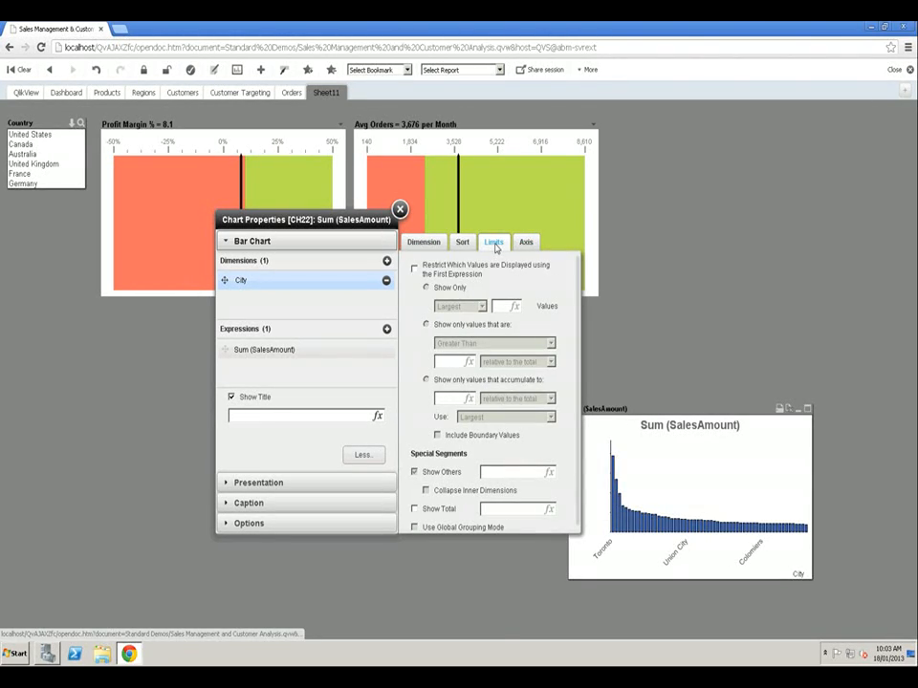
pyautogui.click(415, 271)
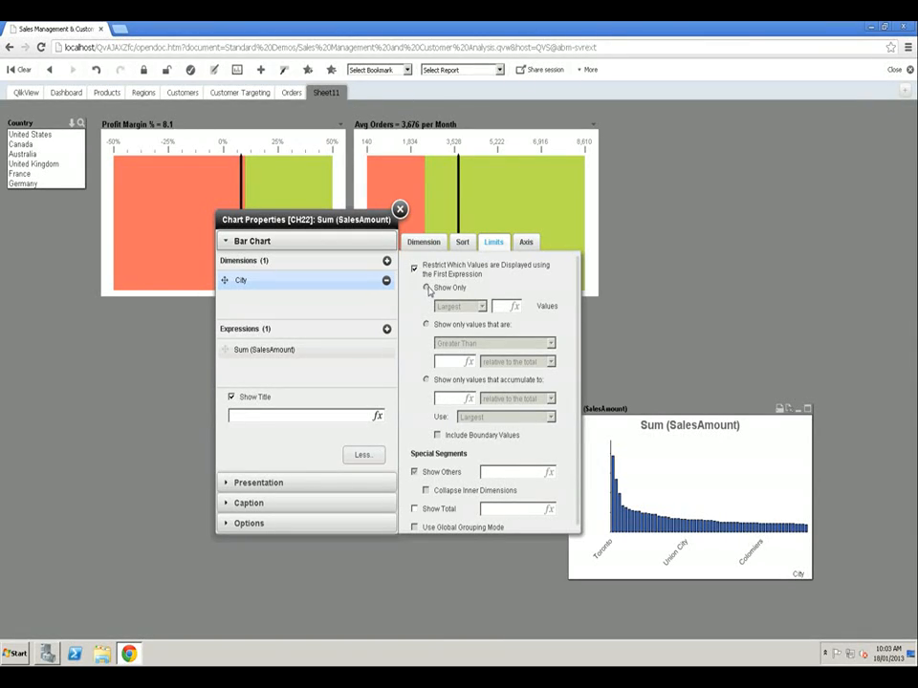
pyautogui.click(428, 289)
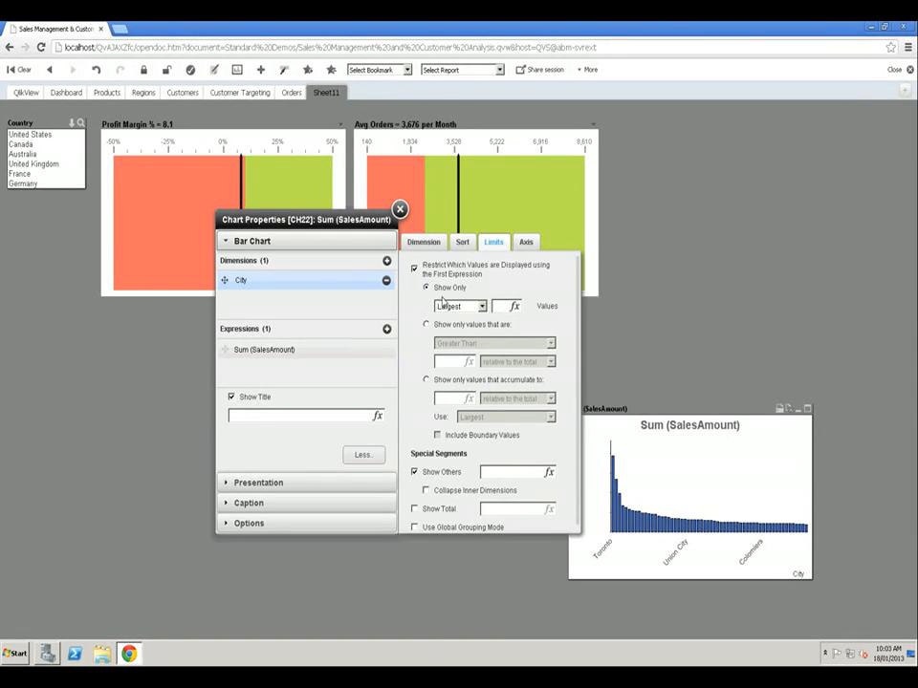
pyautogui.click(416, 472)
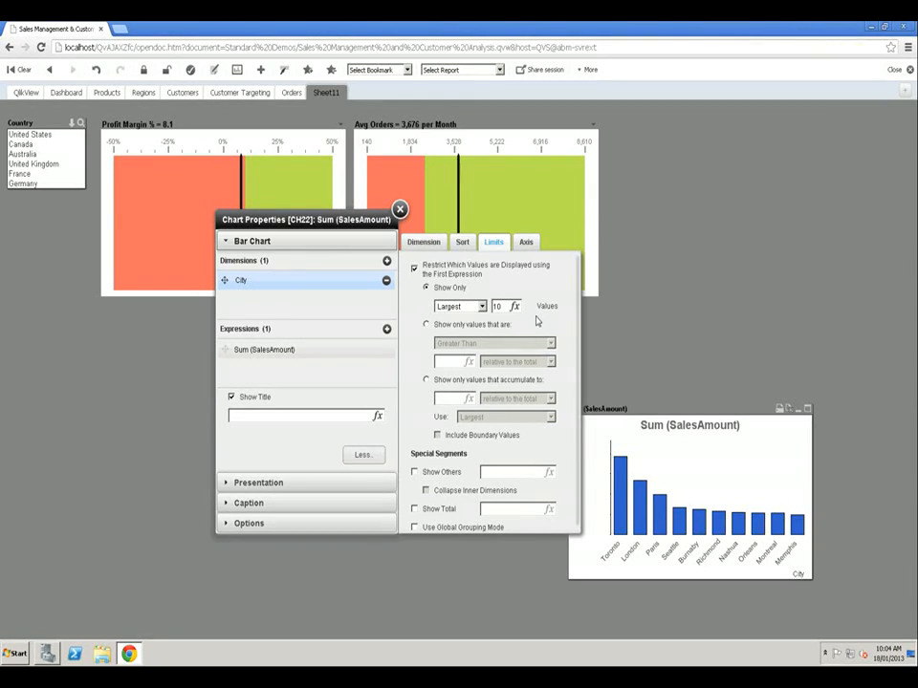
# - Turn on value display on the bars through the Sum (SalesAmount) expression's Value Display Settings
pyautogui.click(262, 351)
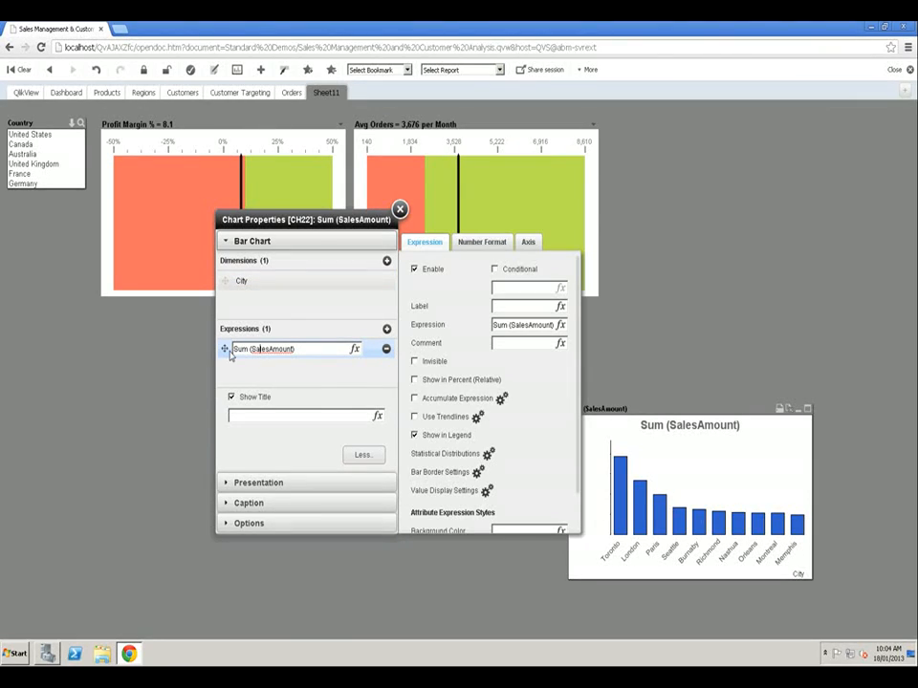
pyautogui.click(363, 455)
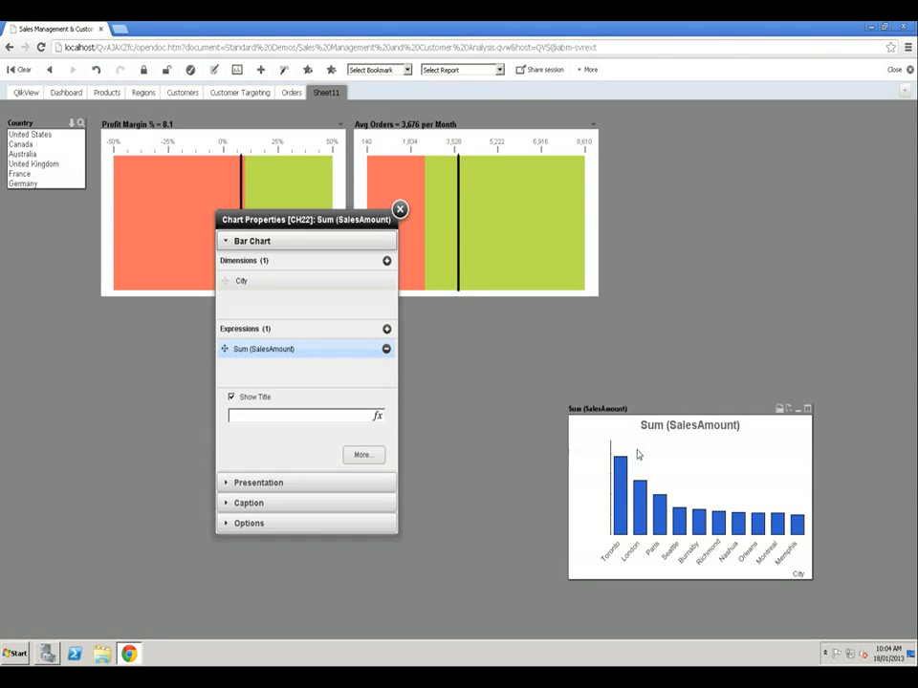
pyautogui.click(364, 456)
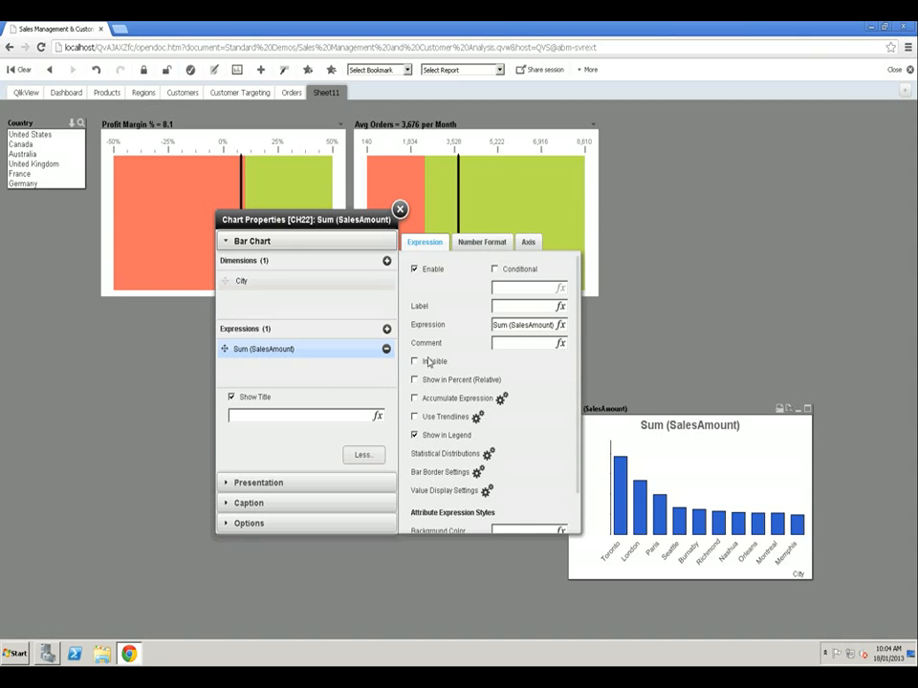
pyautogui.click(485, 491)
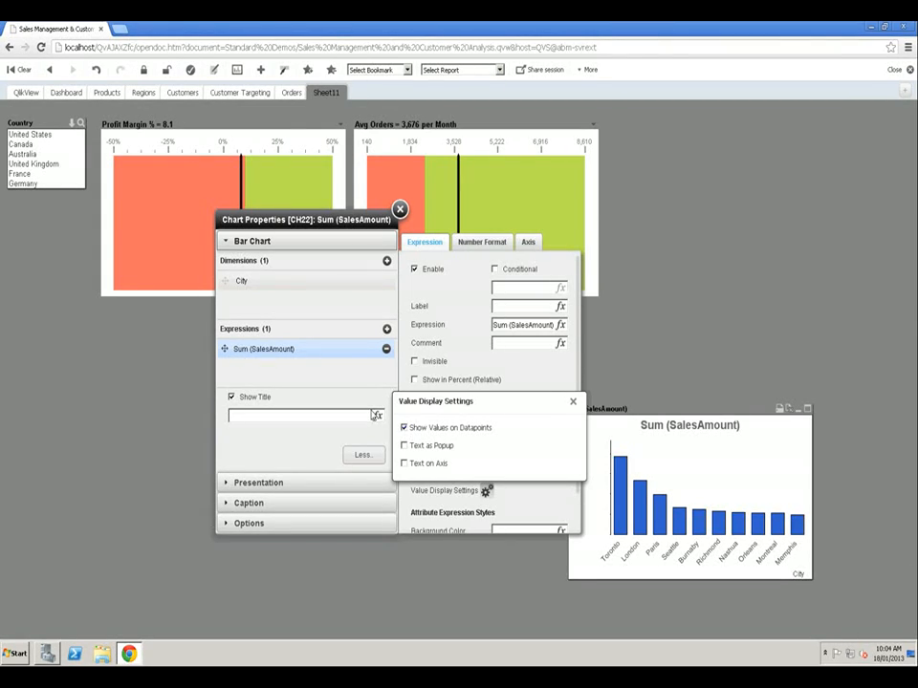
# - Set the Sum (SalesAmount) expression's number format to Integer and hide its axis
pyautogui.click(494, 245)
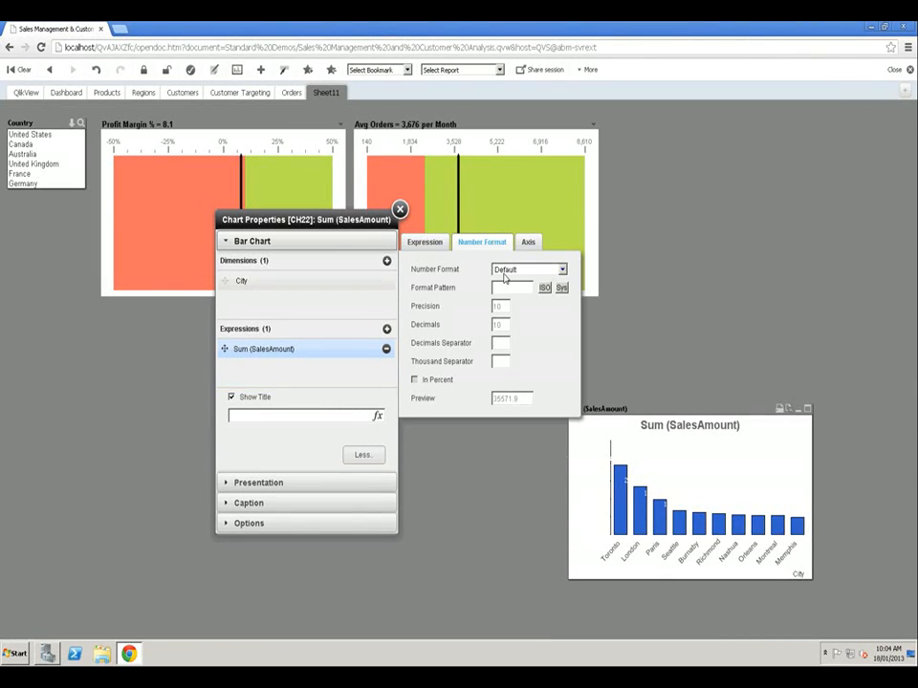
pyautogui.click(564, 271)
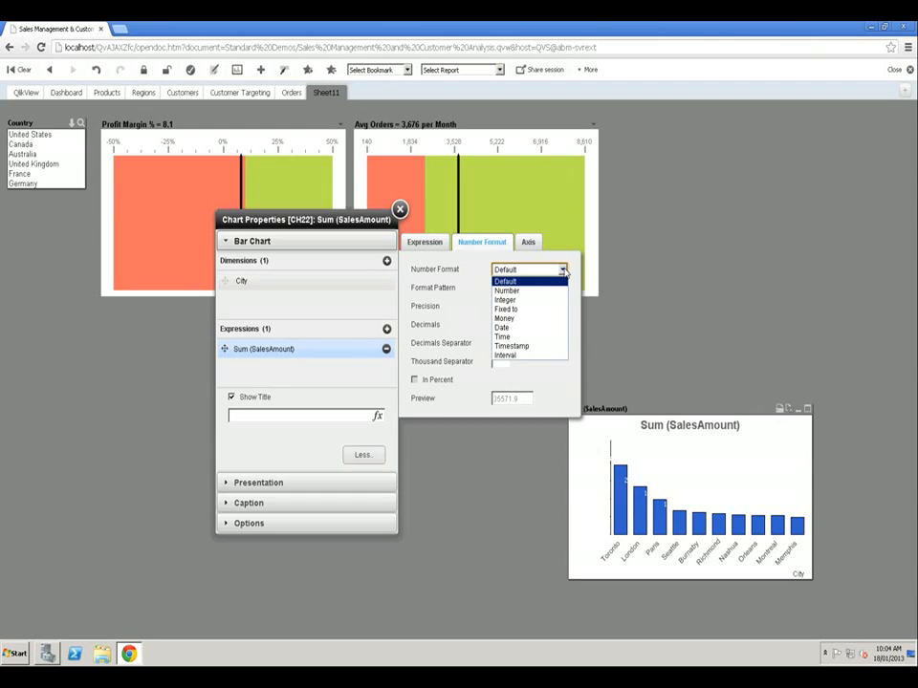
pyautogui.click(506, 300)
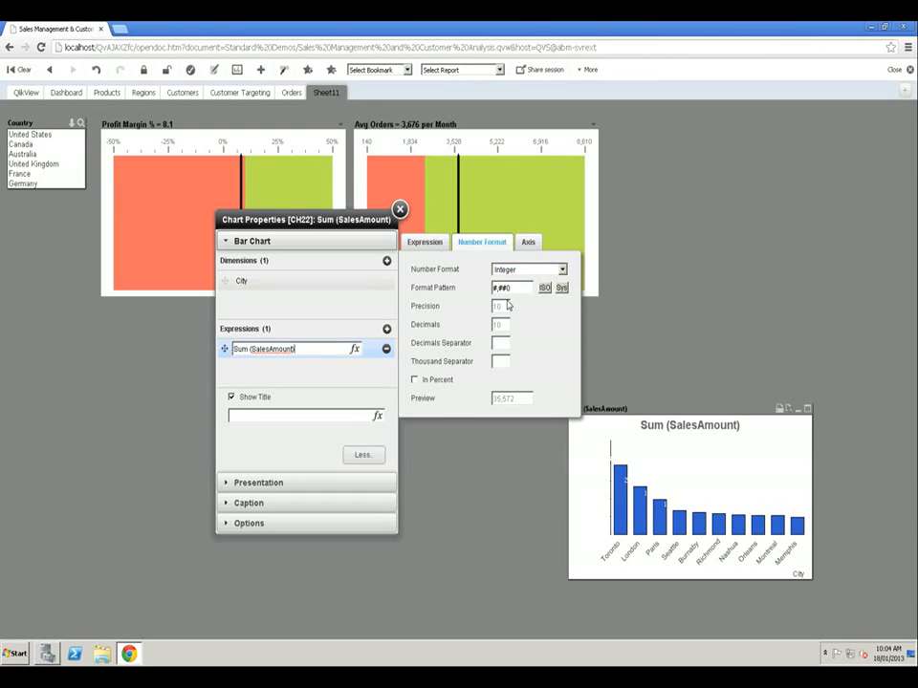
pyautogui.click(529, 244)
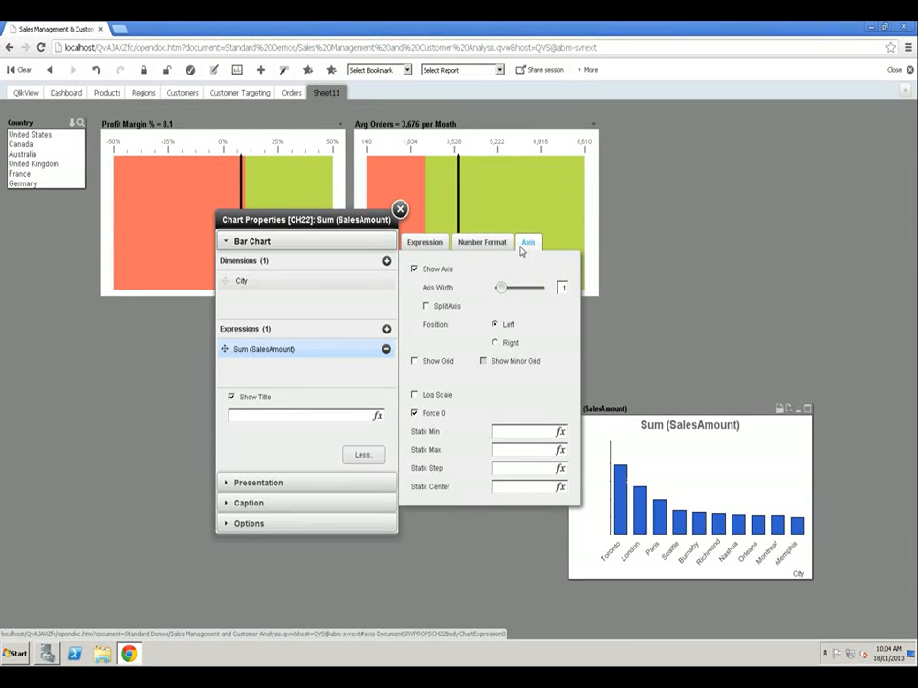
pyautogui.click(414, 269)
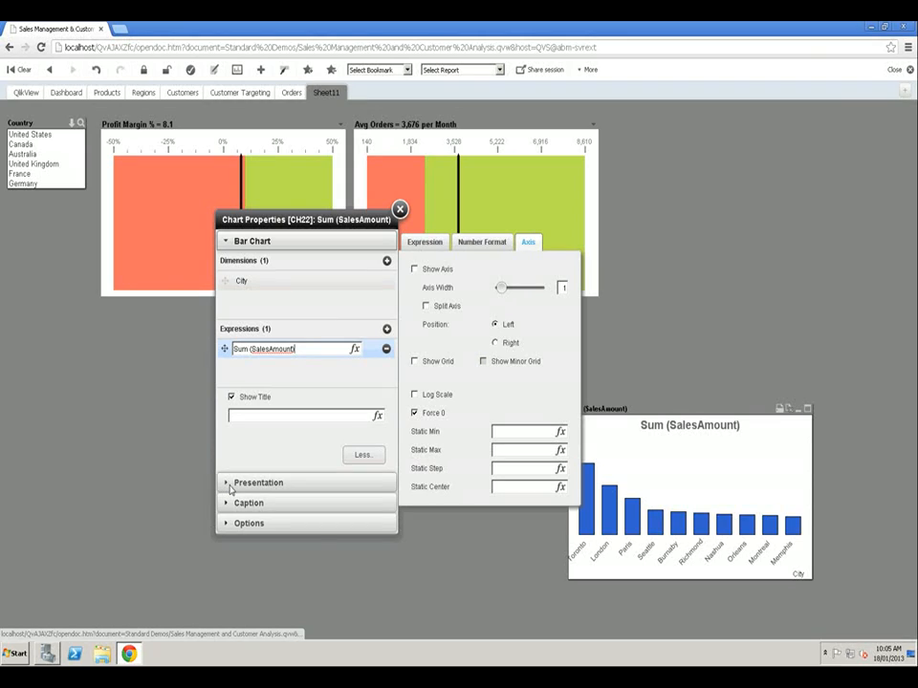
# - Set the bar chart's background color transparency to 100% and close the chart properties
pyautogui.click(230, 487)
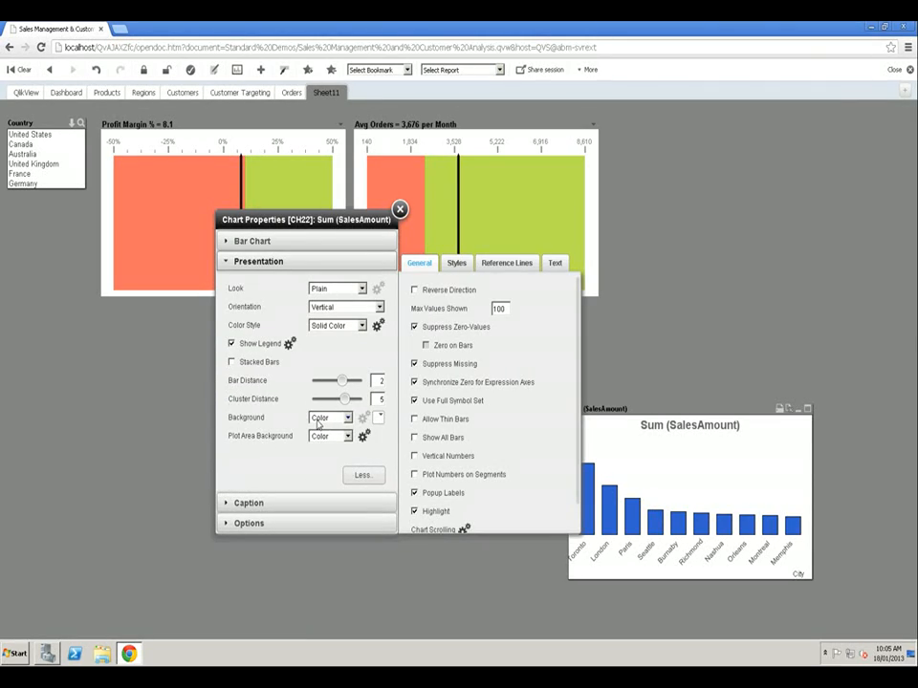
pyautogui.click(380, 418)
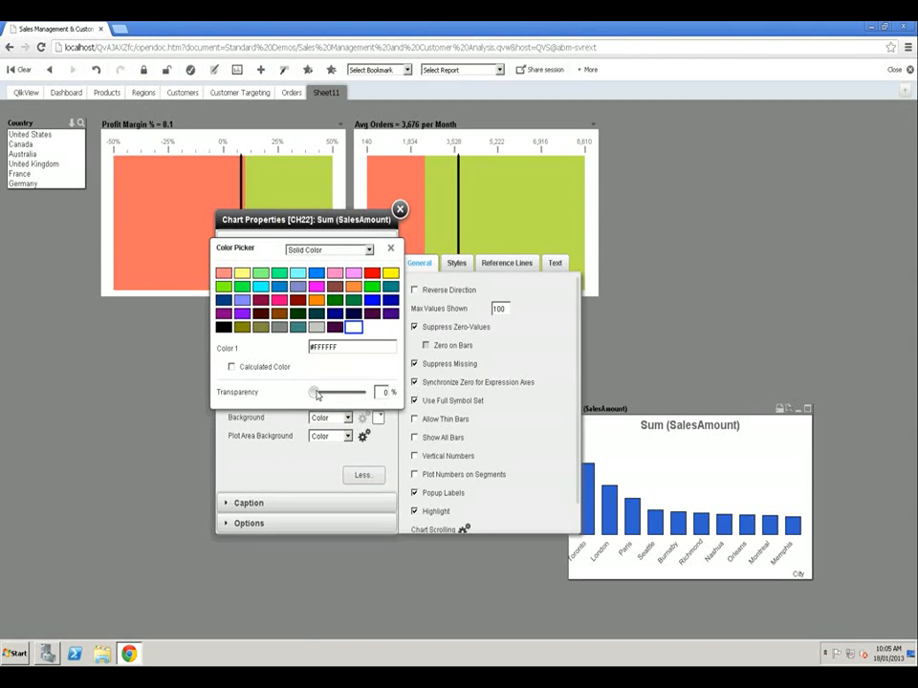
pyautogui.moveTo(330, 395); pyautogui.dragTo(393, 394)
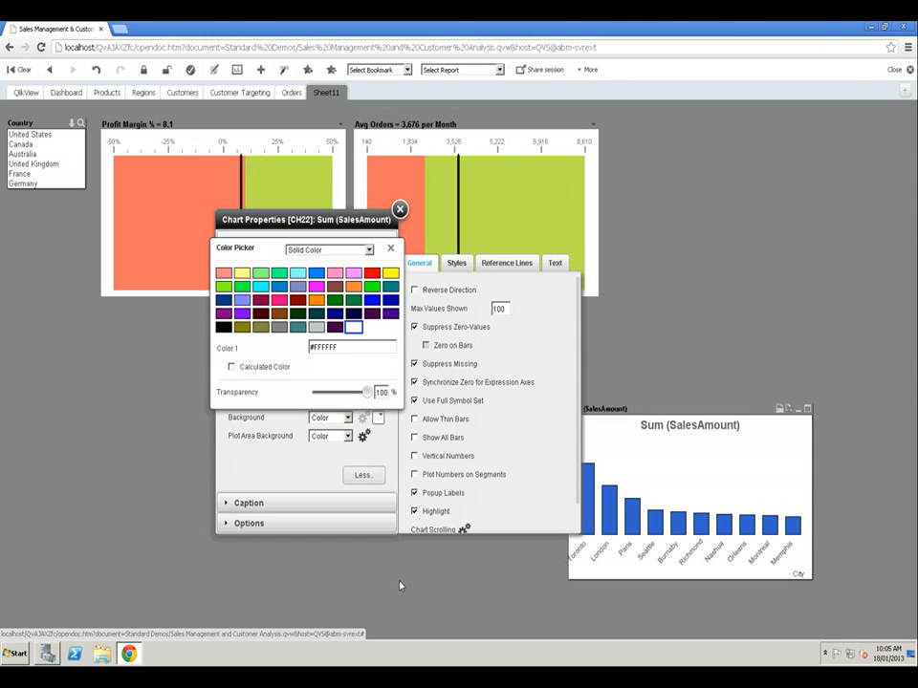
pyautogui.click(390, 249)
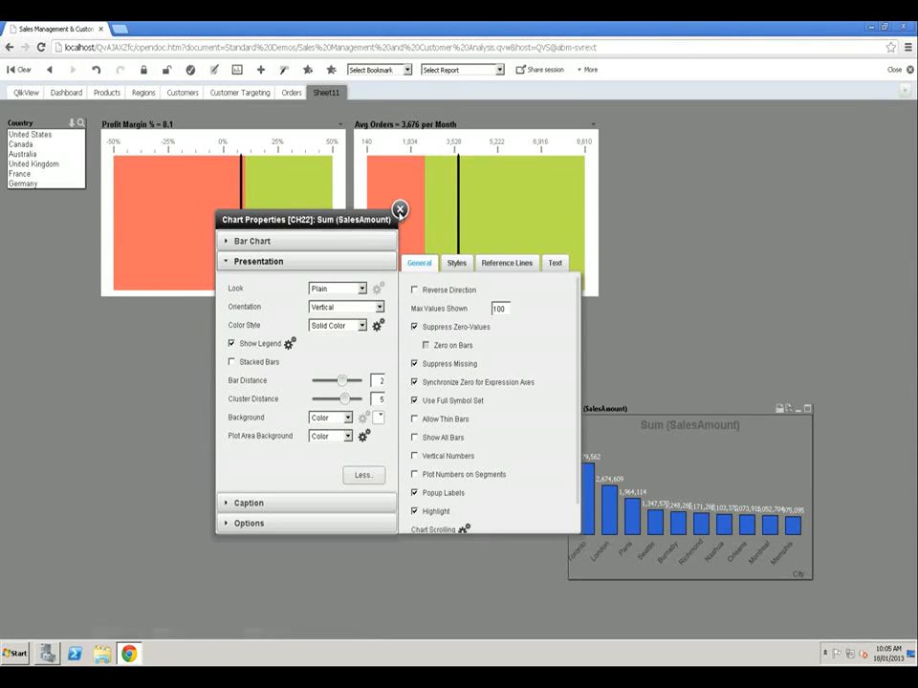
pyautogui.click(400, 210)
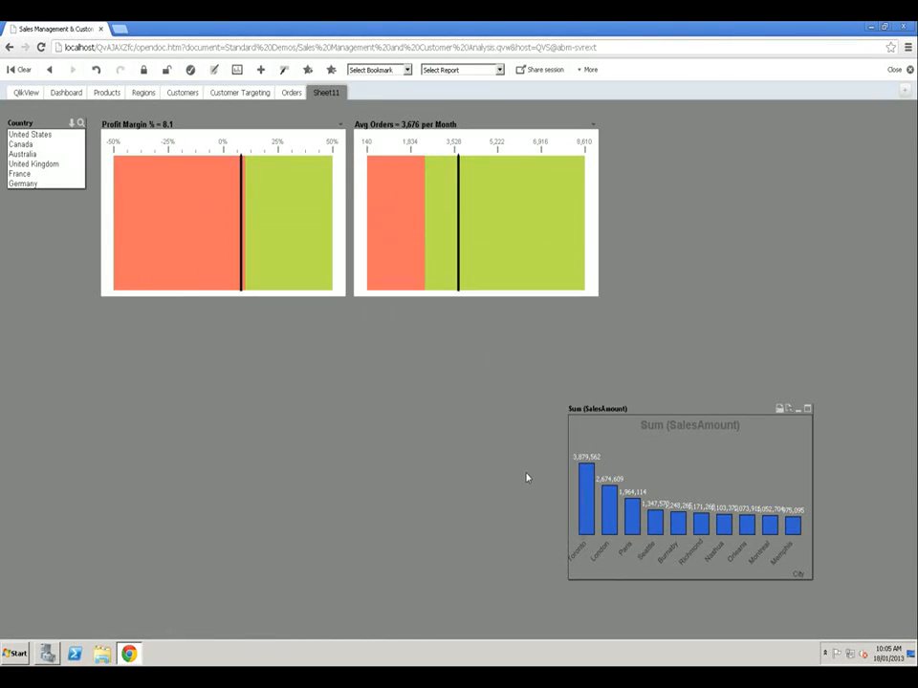
# - Widen the bar chart and place it directly beneath the two gauges, matching their combined width
pyautogui.moveTo(568, 452); pyautogui.dragTo(264, 474)
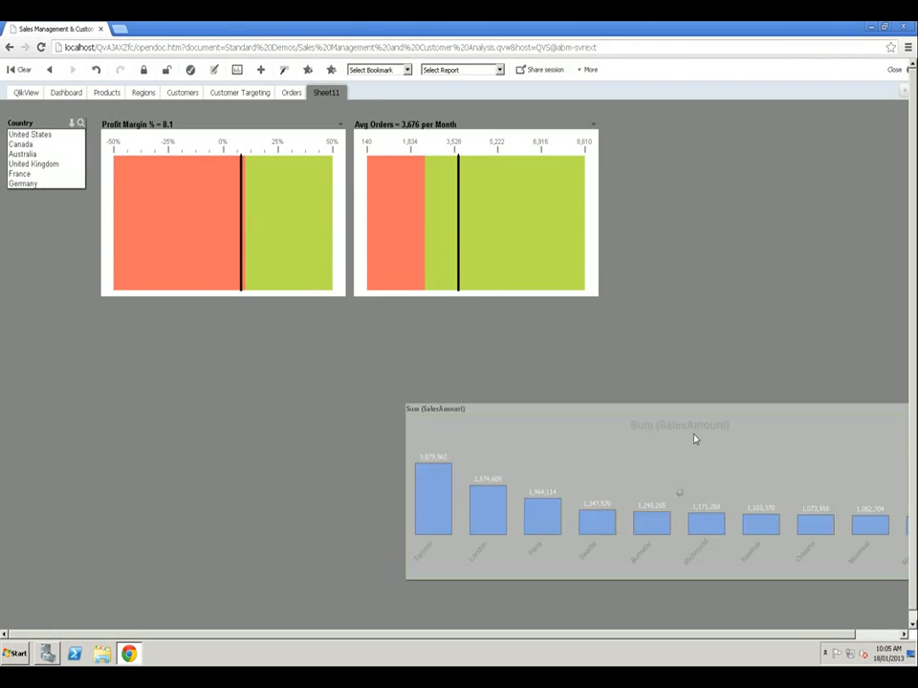
pyautogui.moveTo(691, 416); pyautogui.dragTo(385, 324)
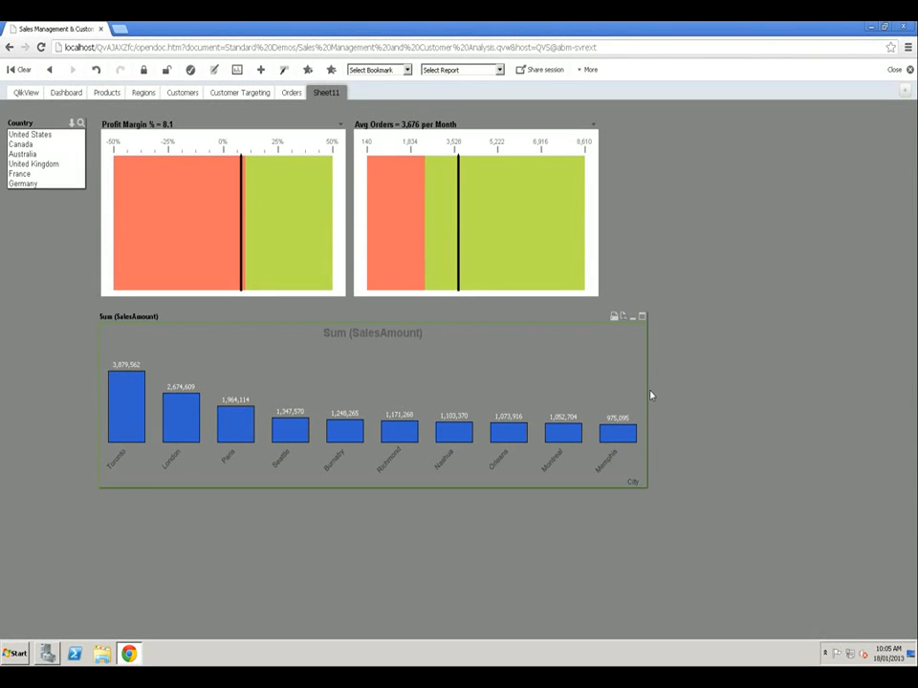
pyautogui.moveTo(649, 395); pyautogui.dragTo(598, 545)
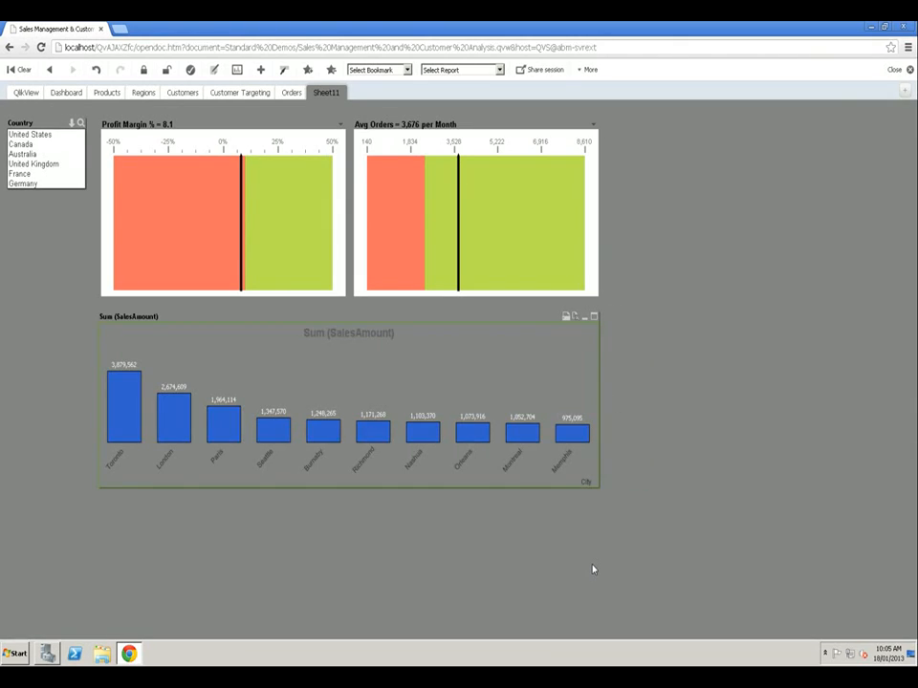
# - Filter the sheet to Australia using the Country list box
pyautogui.click(21, 153)
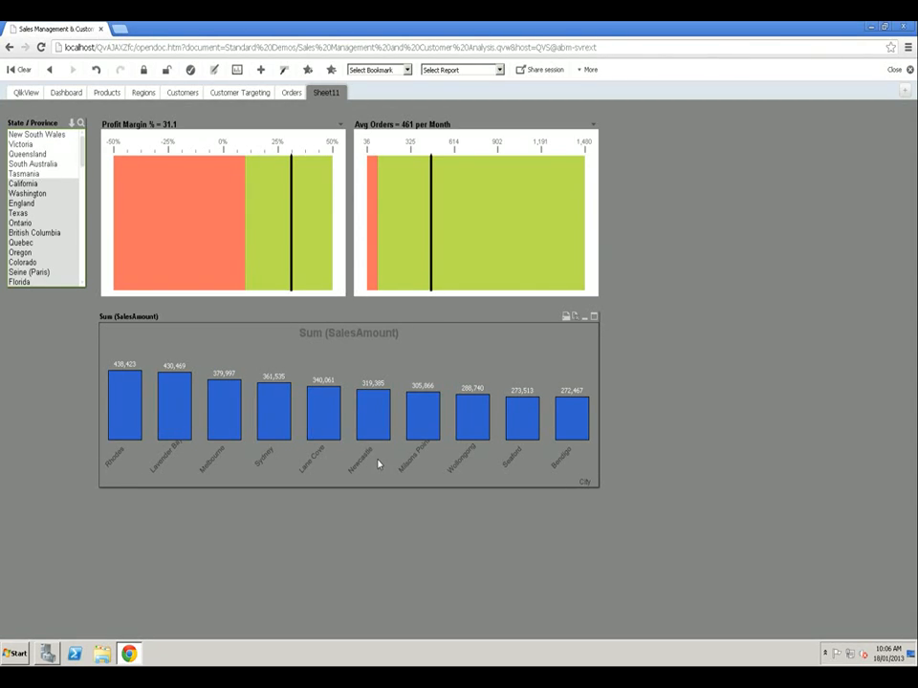
pyautogui.moveTo(141, 292)
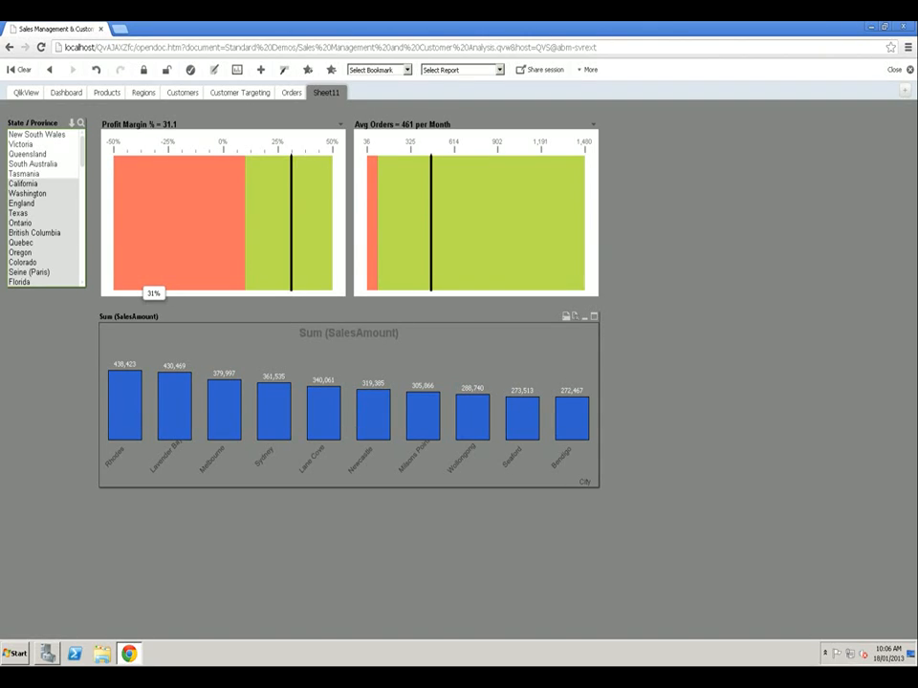